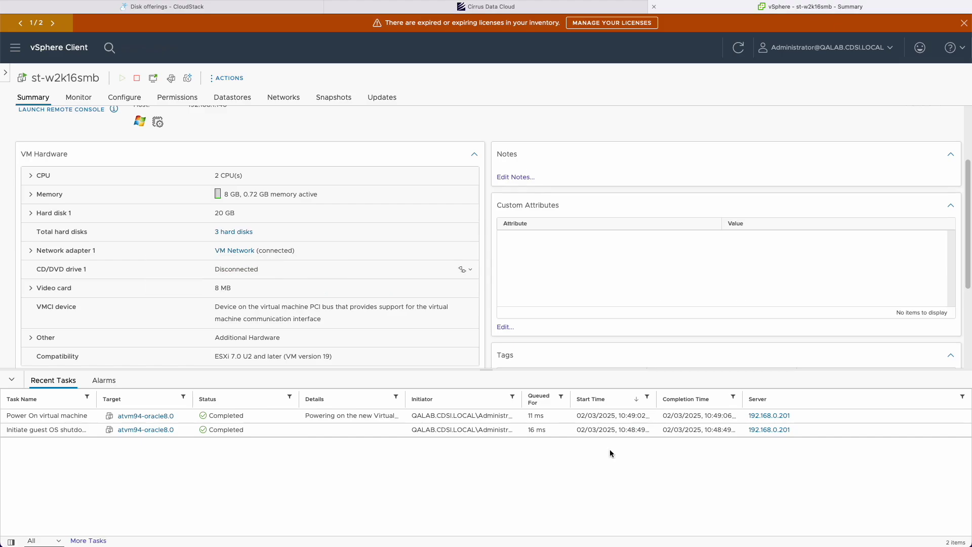
- Scroll through the st-w2k16smb VM's hardware summary and back up to Guest OS details
{"action": "scroll", "coordinate": [296, 333], "scroll_direction": "down", "scroll_amount": 2}
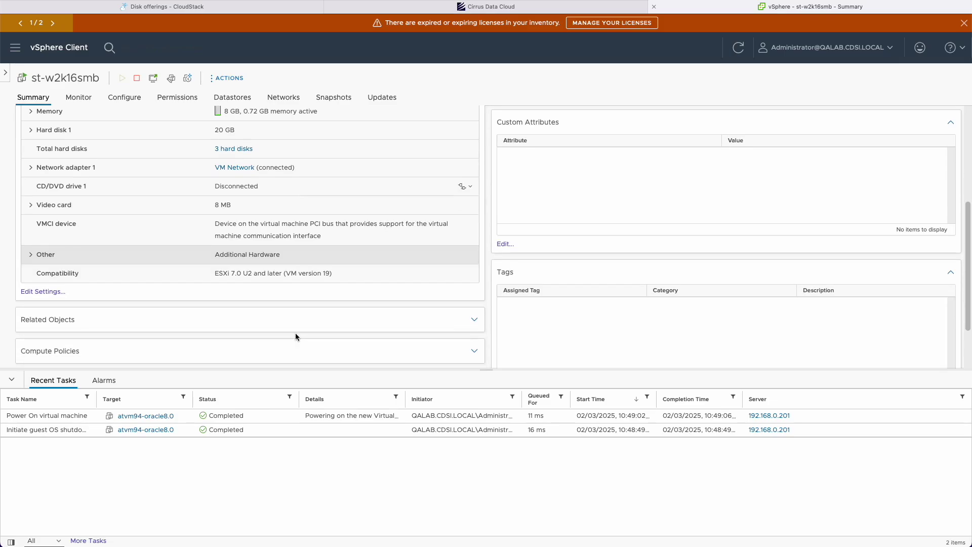
{"action": "scroll", "coordinate": [296, 333], "scroll_direction": "up", "scroll_amount": 5}
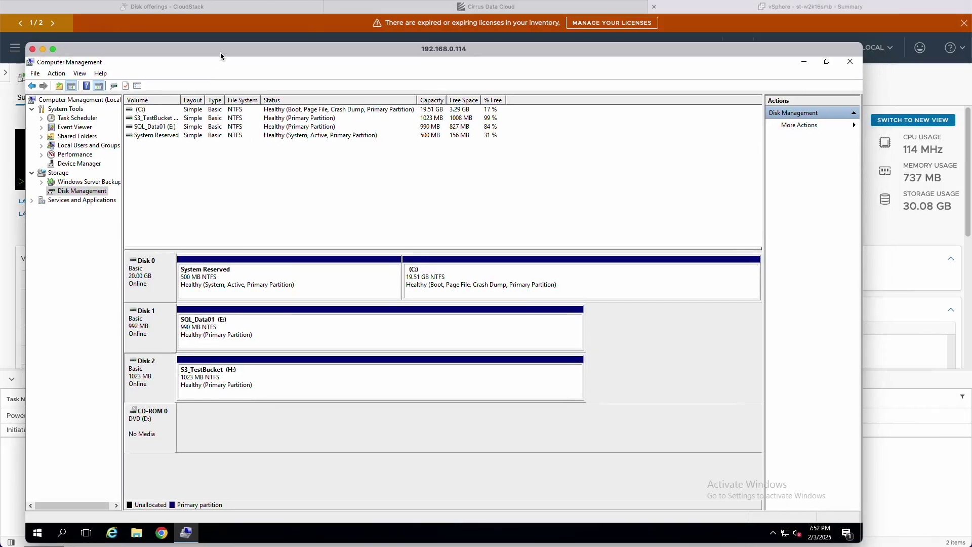
- Review the Windows version, system manufacturer and processor entries in System Information
{"action": "left_click_drag", "start_coordinate": [221, 53], "coordinate": [259, 26]}
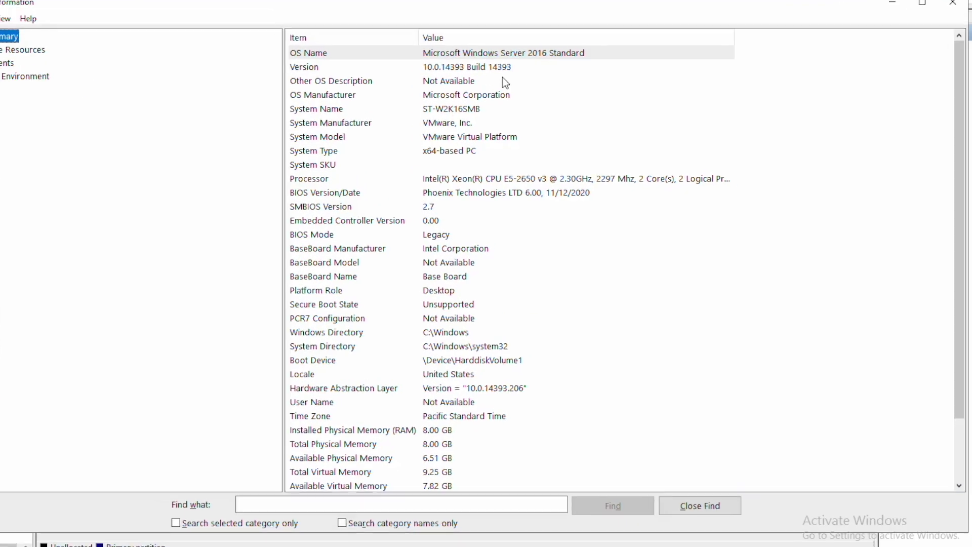
{"action": "left_click", "coordinate": [506, 116]}
{"action": "left_click", "coordinate": [482, 159]}
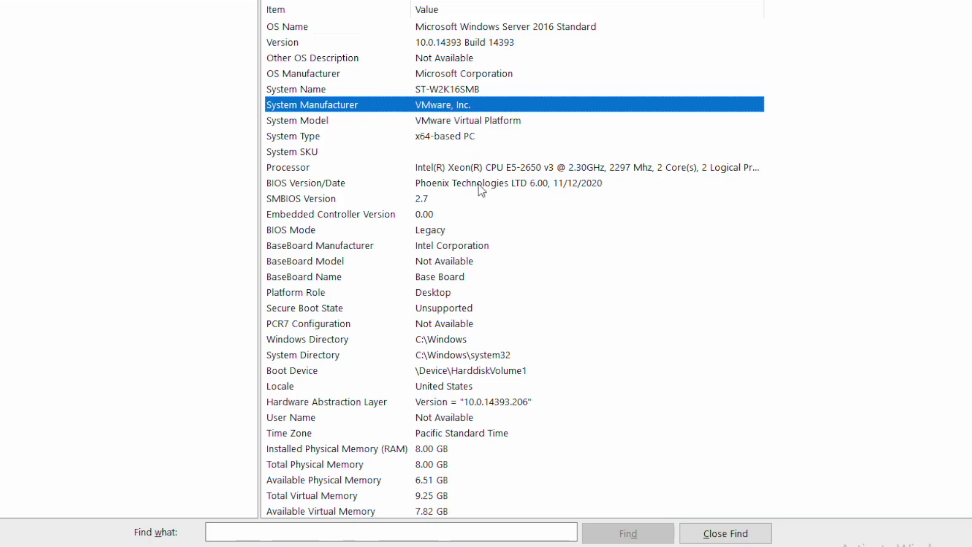
{"action": "left_click", "coordinate": [525, 172]}
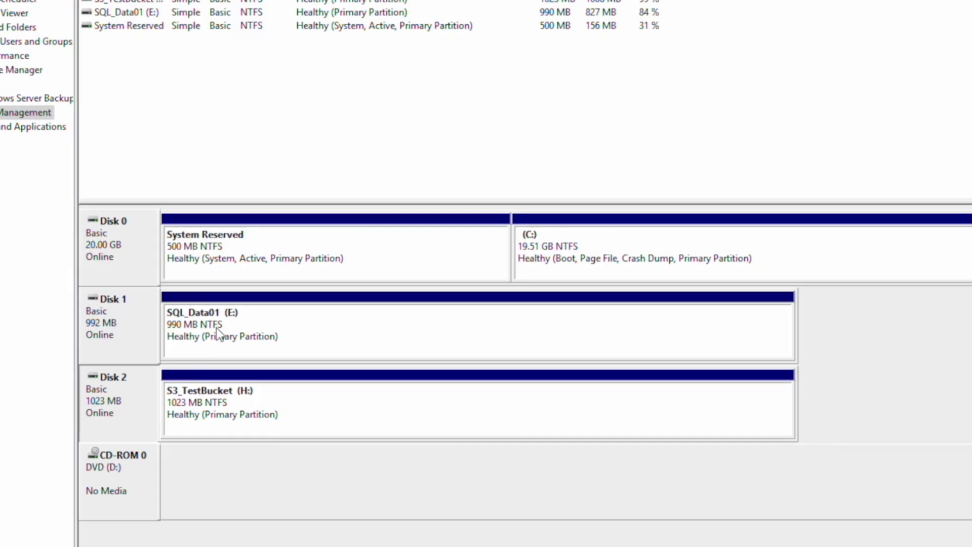
- Check the SQL_Data01 disk and Disk 2 device properties to confirm they are VMware virtual disks
{"action": "right_click", "coordinate": [66, 313]}
{"action": "left_click", "coordinate": [161, 546]}
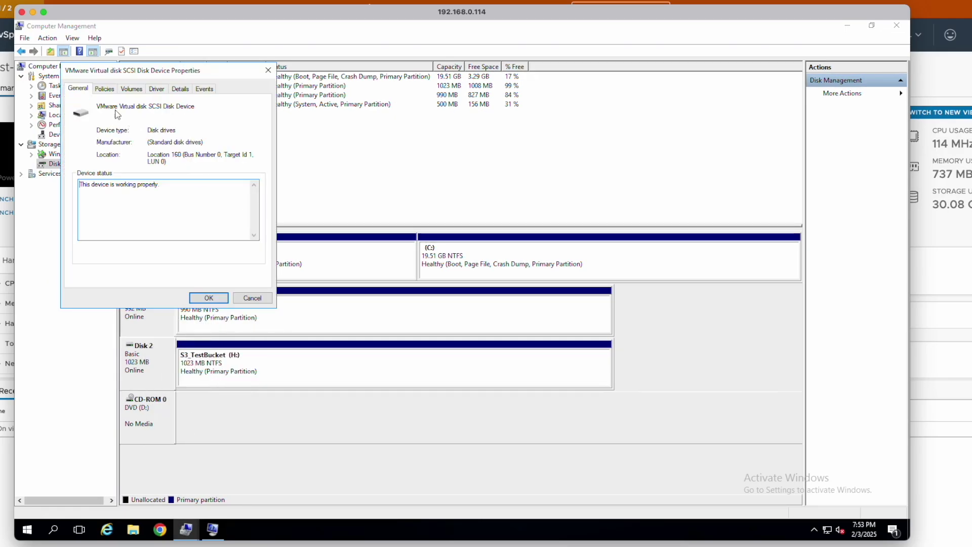
{"action": "left_click", "coordinate": [209, 298]}
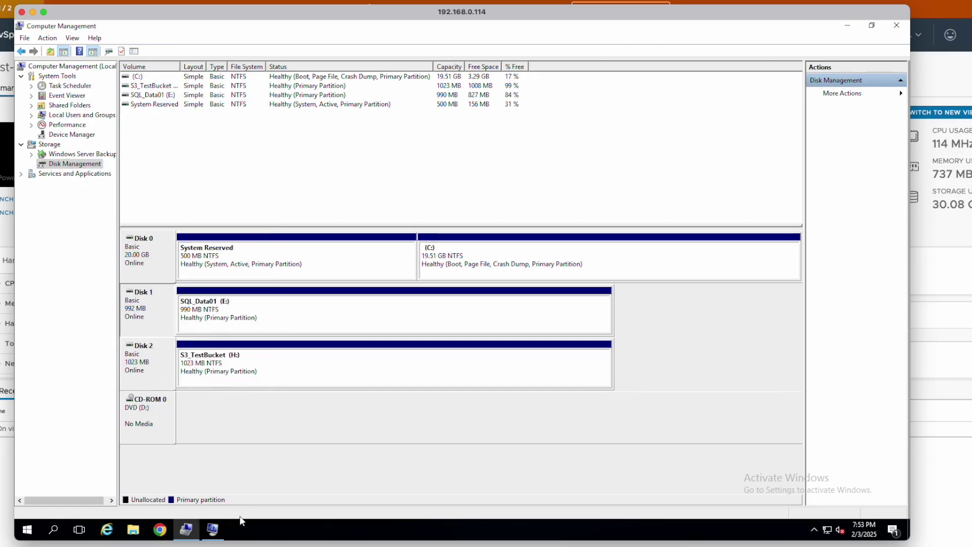
{"action": "right_click", "coordinate": [151, 348]}
{"action": "left_click", "coordinate": [185, 452]}
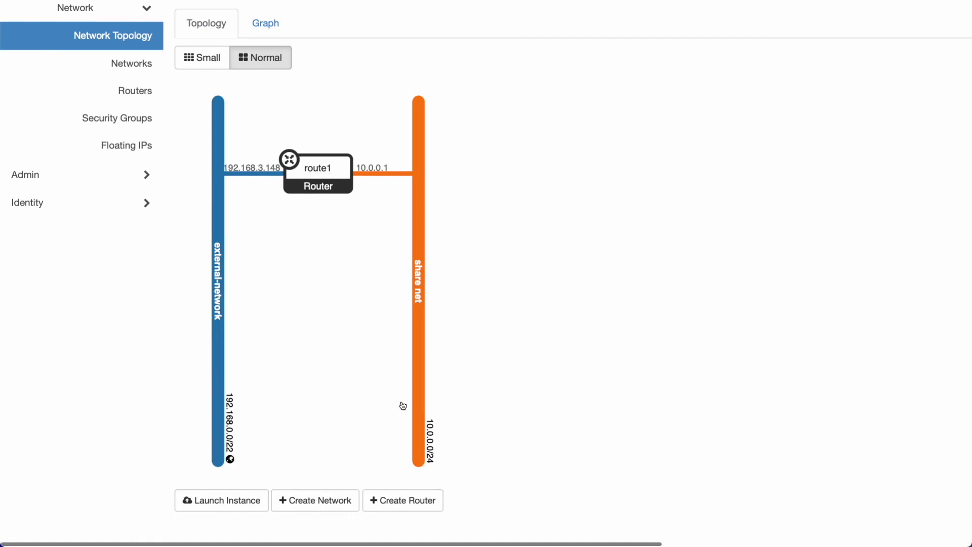
- Review the network topology and floating IPs, then select the default security group
{"action": "scroll", "coordinate": [244, 220], "scroll_direction": "up", "scroll_amount": 2}
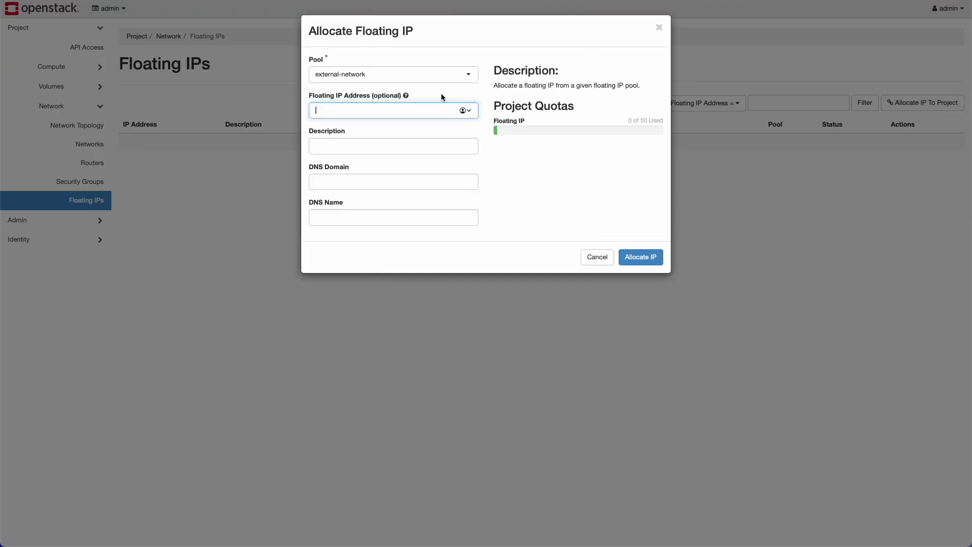
{"action": "left_click", "coordinate": [354, 75]}
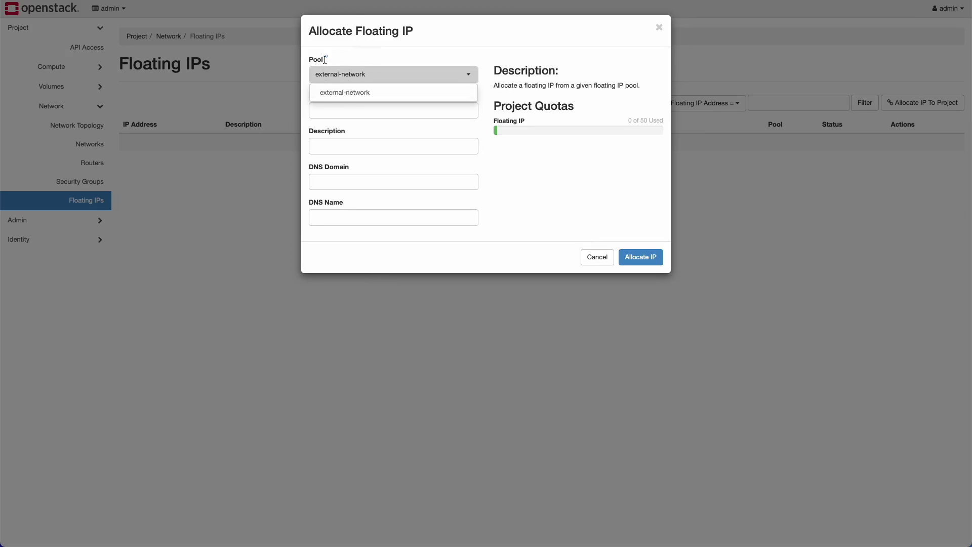
{"action": "left_click", "coordinate": [660, 29]}
{"action": "left_click", "coordinate": [80, 183]}
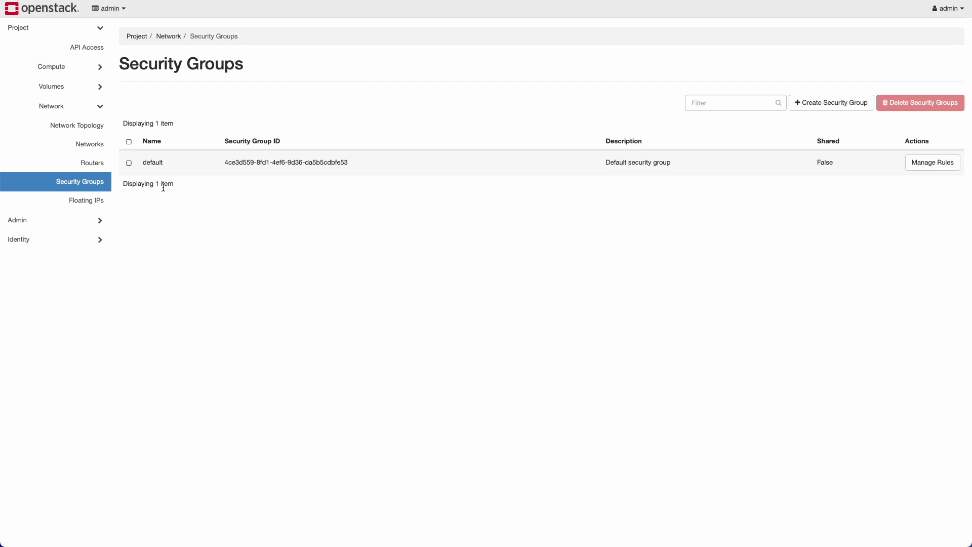
{"action": "left_click_drag", "start_coordinate": [144, 163], "coordinate": [171, 163]}
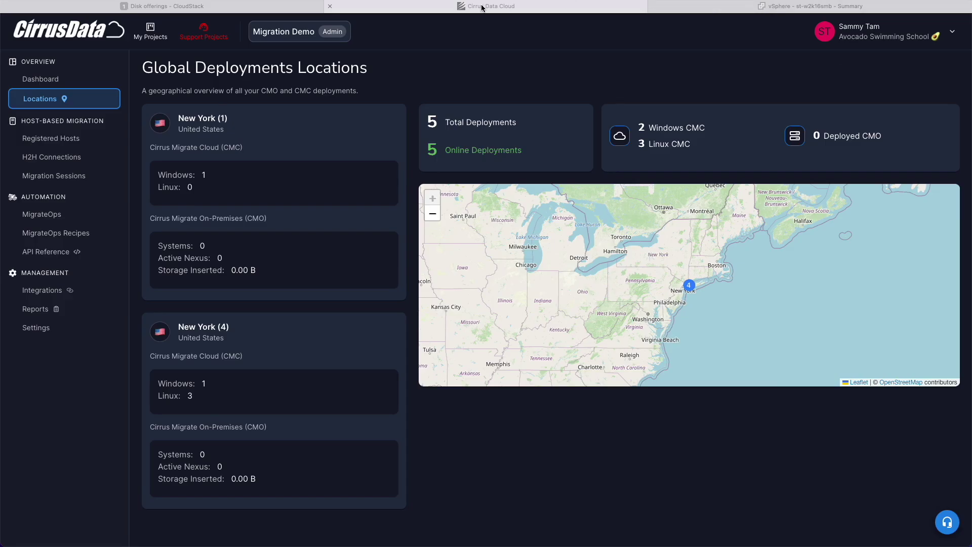
- Browse the Registered Hosts list in Cirrus Data Cloud
{"action": "left_click", "coordinate": [101, 137]}
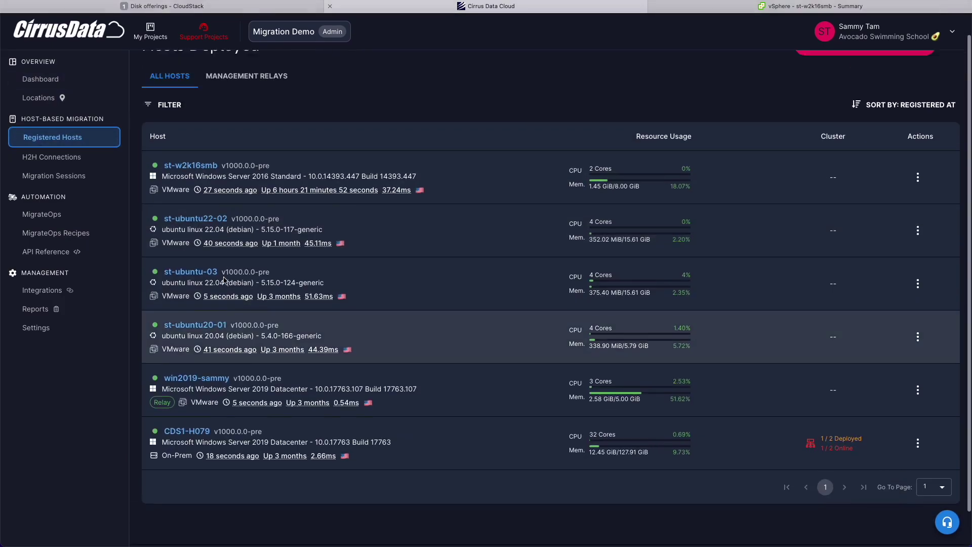
{"action": "scroll", "coordinate": [357, 276], "scroll_direction": "down", "scroll_amount": 1}
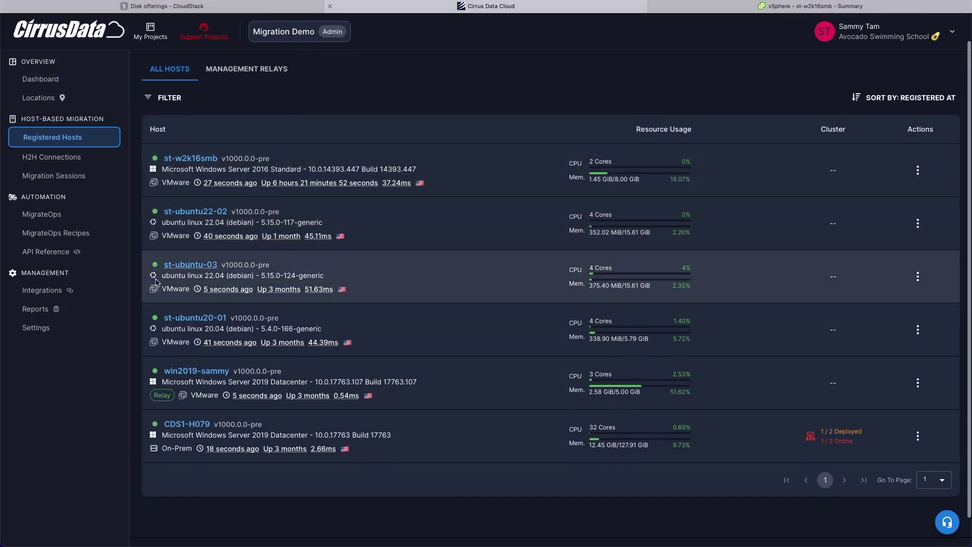
{"action": "scroll", "coordinate": [198, 309], "scroll_direction": "up", "scroll_amount": 1}
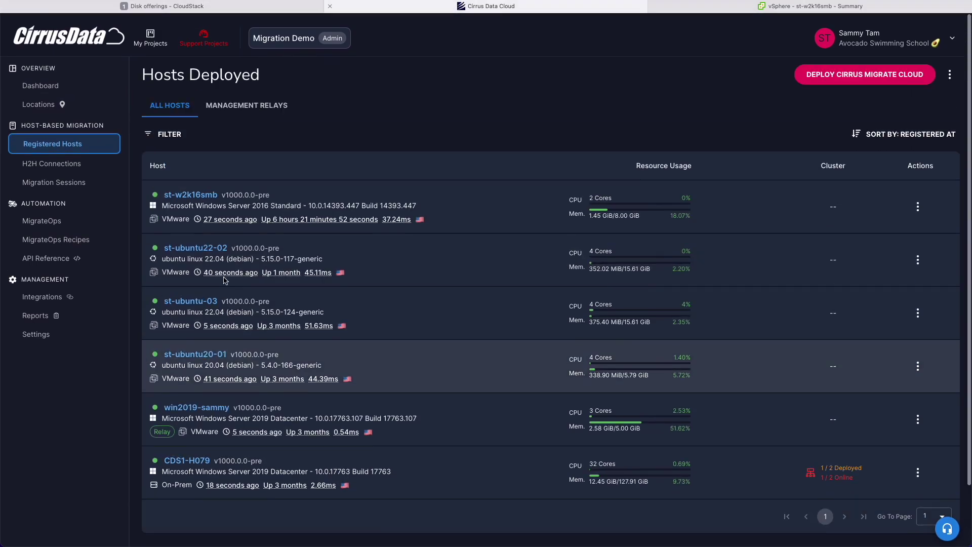
{"action": "scroll", "coordinate": [225, 280], "scroll_direction": "down", "scroll_amount": 2}
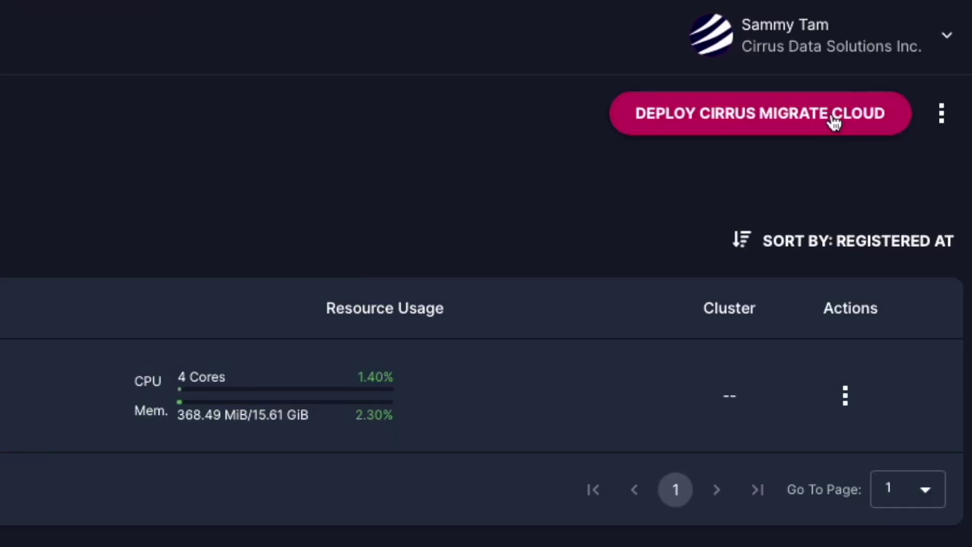
- Copy the Windows install command for Cirrus Migrate Cloud
{"action": "left_click", "coordinate": [834, 121]}
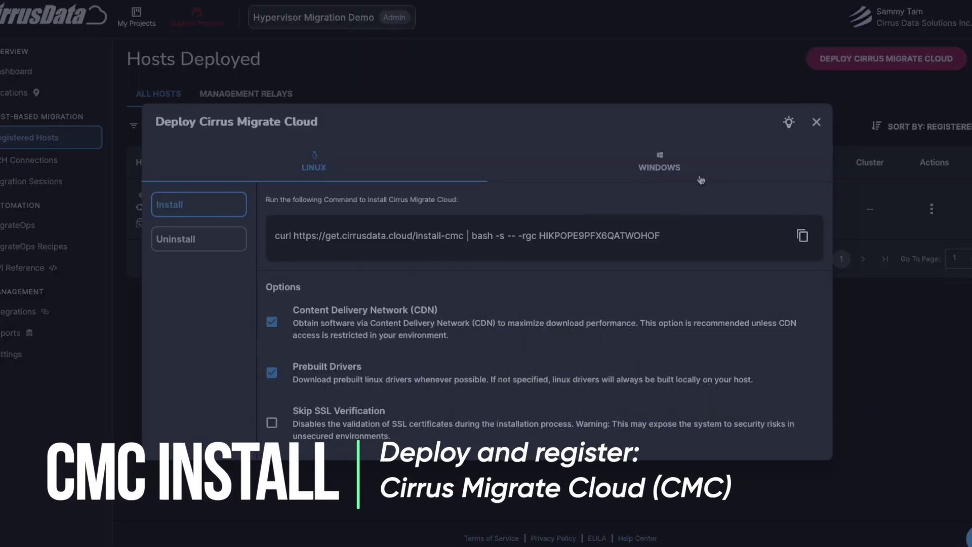
{"action": "left_click", "coordinate": [699, 178]}
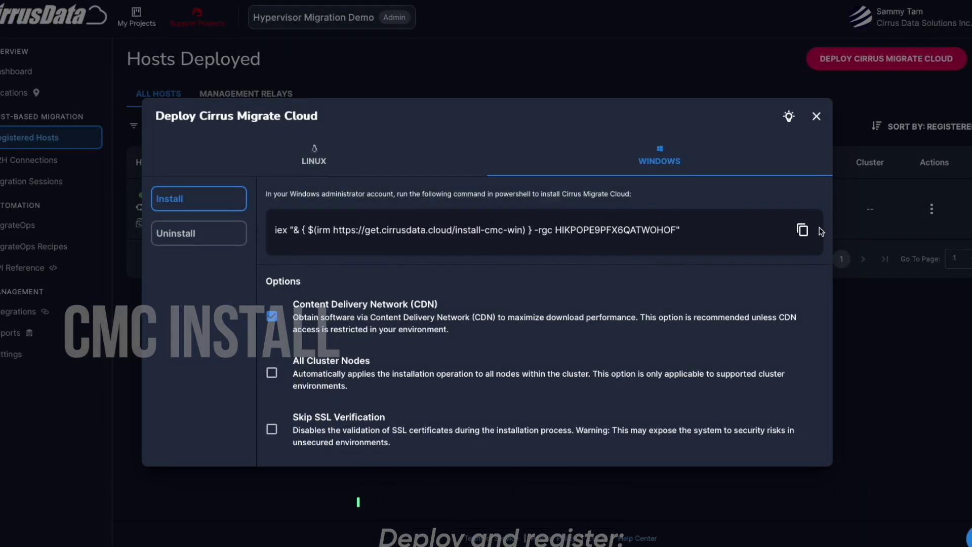
{"action": "left_click", "coordinate": [799, 234]}
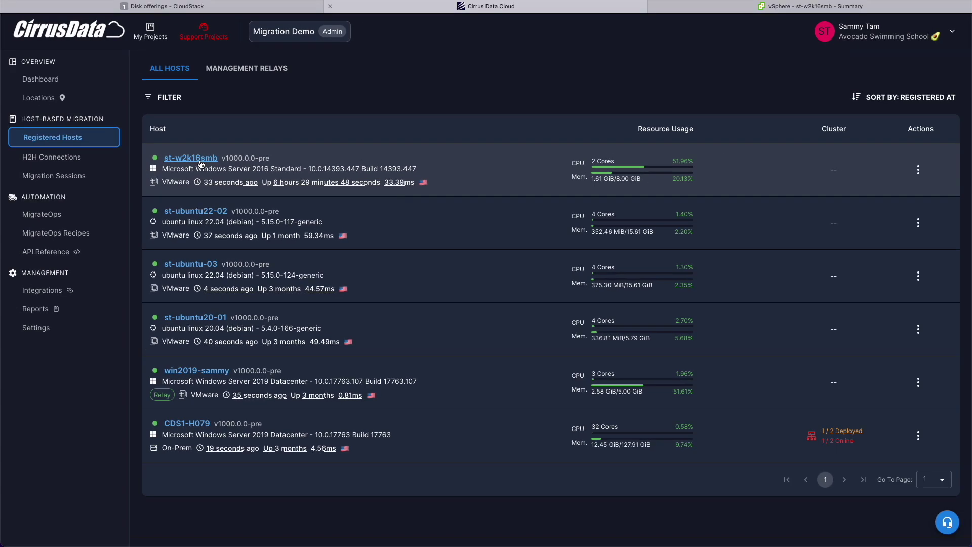
- Inspect st-w2k16smb's storage devices: C:, SQL_Data01 and S3_TestBucket volumes
{"action": "left_click", "coordinate": [340, 187]}
{"action": "scroll", "coordinate": [642, 344], "scroll_direction": "down", "scroll_amount": 1}
{"action": "scroll", "coordinate": [618, 358], "scroll_direction": "down", "scroll_amount": 2}
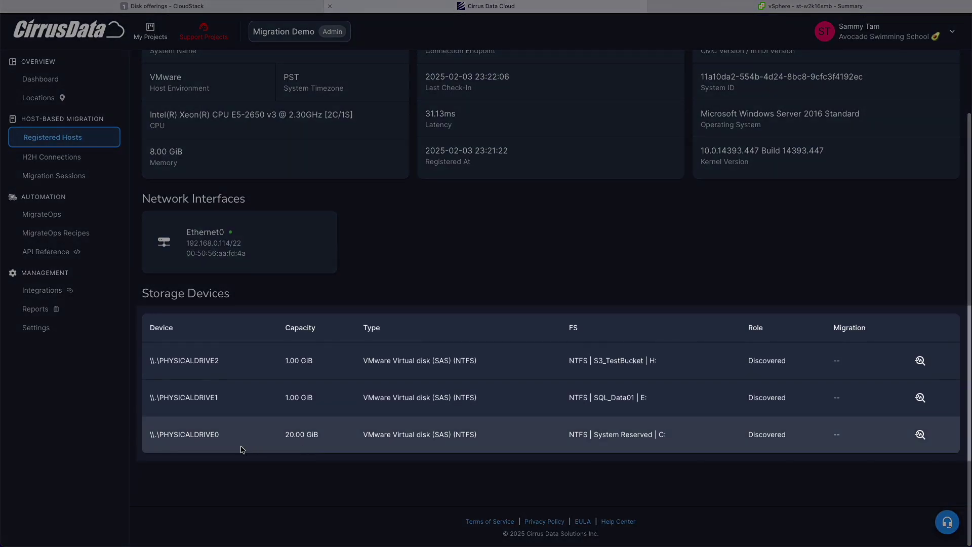
{"action": "left_click_drag", "start_coordinate": [565, 438], "coordinate": [684, 434]}
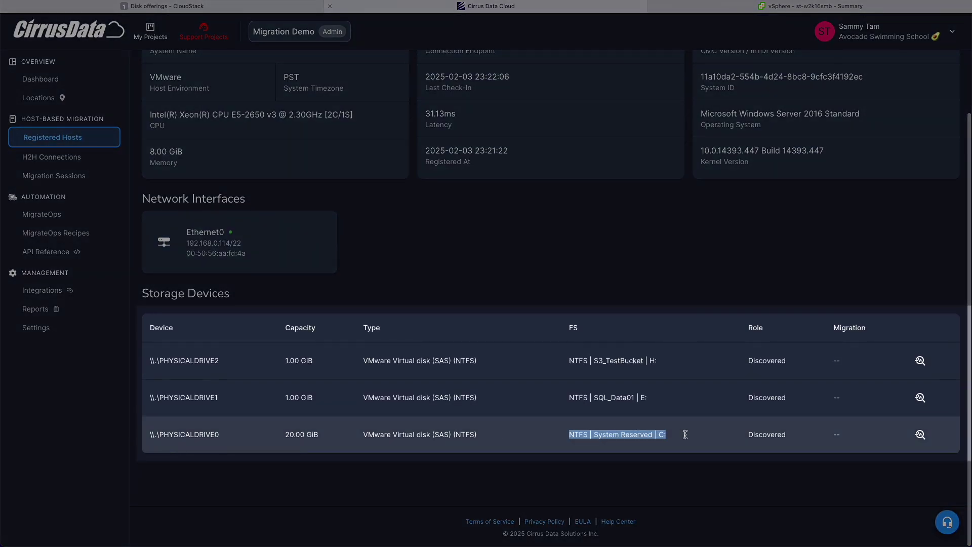
{"action": "double_click", "coordinate": [615, 398]}
{"action": "double_click", "coordinate": [625, 360]}
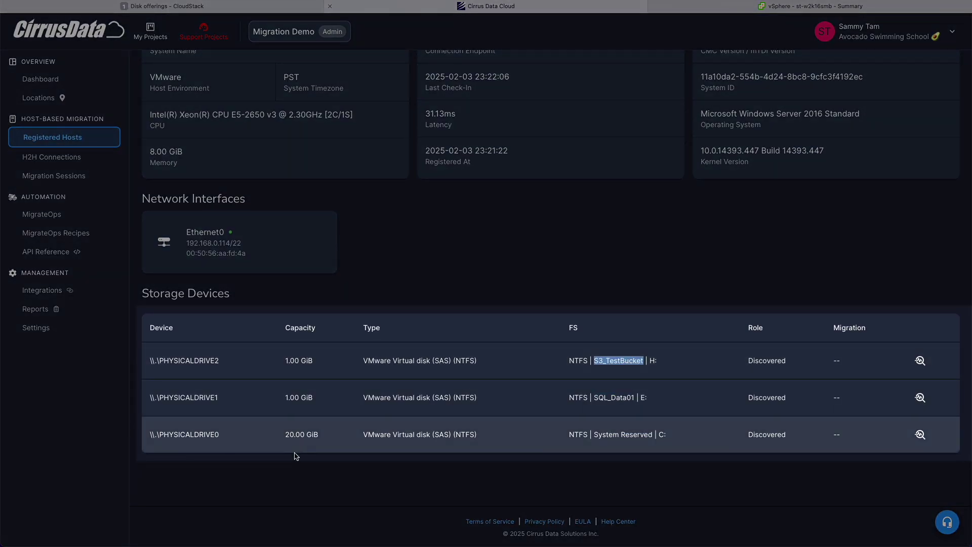
{"action": "left_click", "coordinate": [389, 422]}
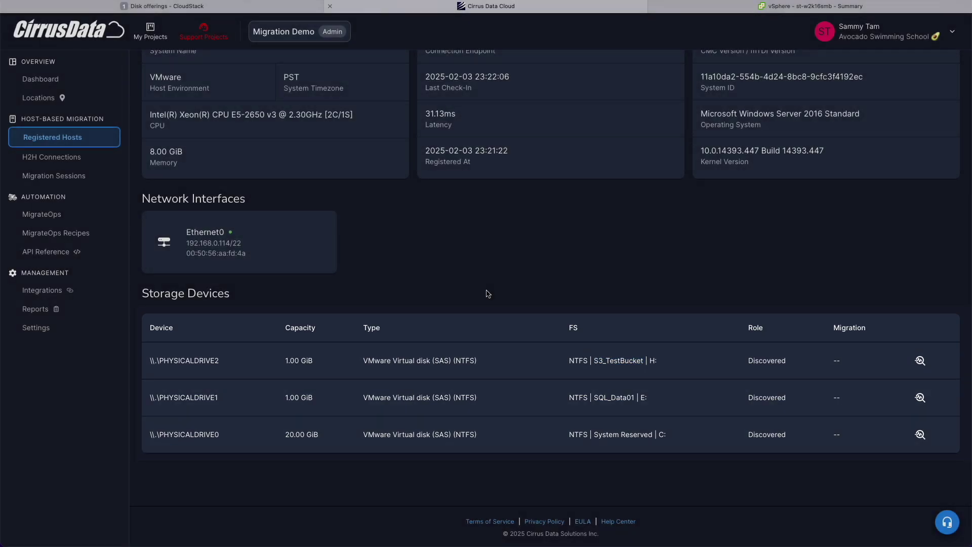
- Compare with Disk 1's properties in Disk Management, highlighting PHYSICALDRIVE2's virtual disk type
{"action": "key", "text": "super+Tab"}
{"action": "right_click", "coordinate": [276, 317]}
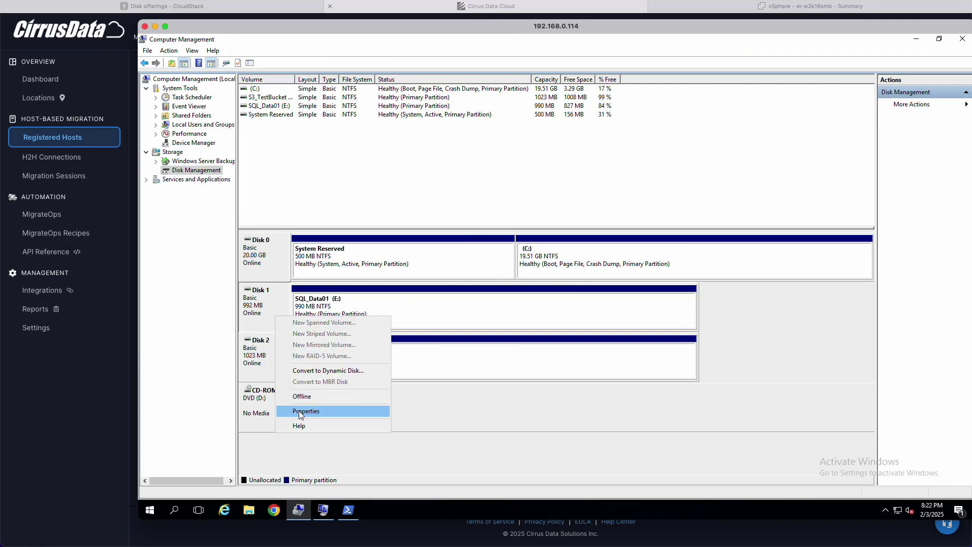
{"action": "left_click", "coordinate": [314, 410]}
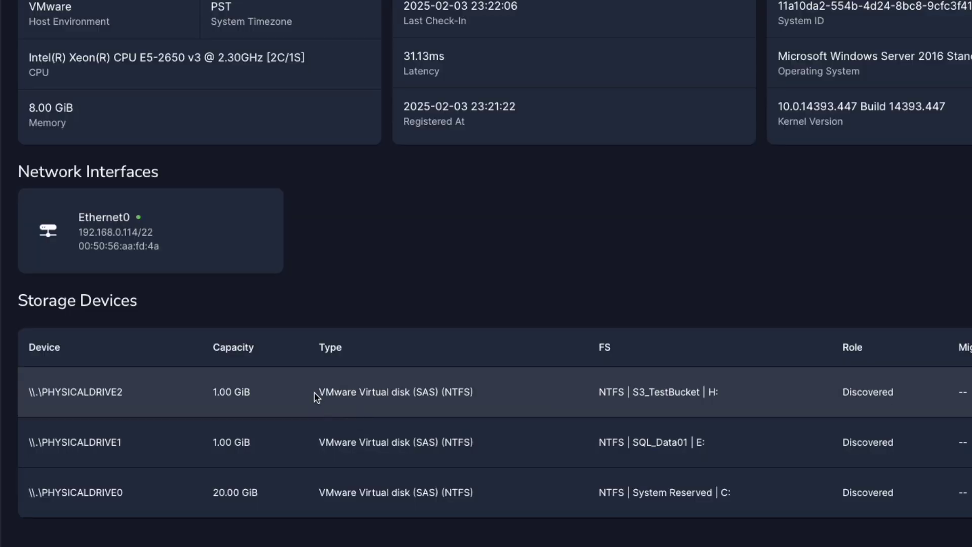
{"action": "left_click_drag", "start_coordinate": [317, 395], "coordinate": [528, 393]}
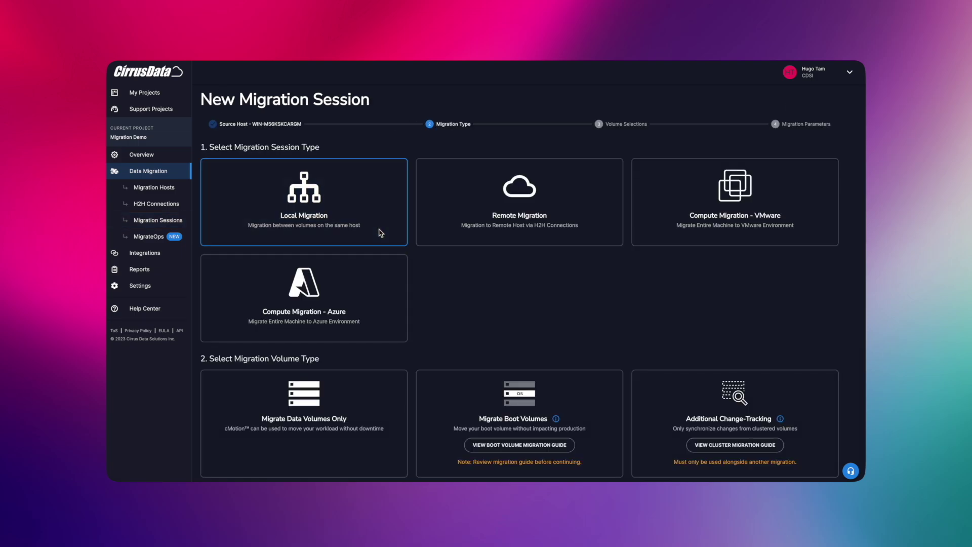
- Choose to migrate data volumes only
{"action": "left_click", "coordinate": [364, 399]}
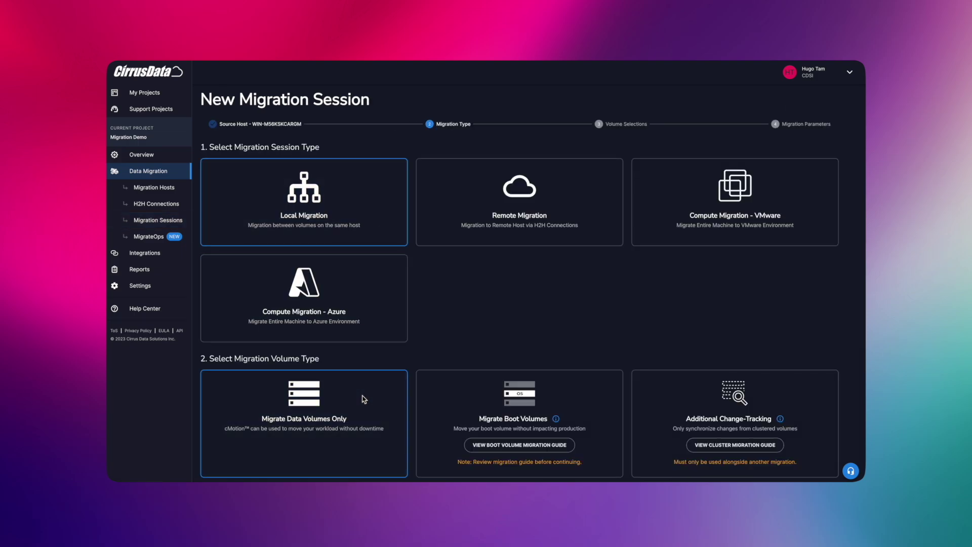
{"action": "scroll", "coordinate": [363, 398], "scroll_direction": "down", "scroll_amount": 2}
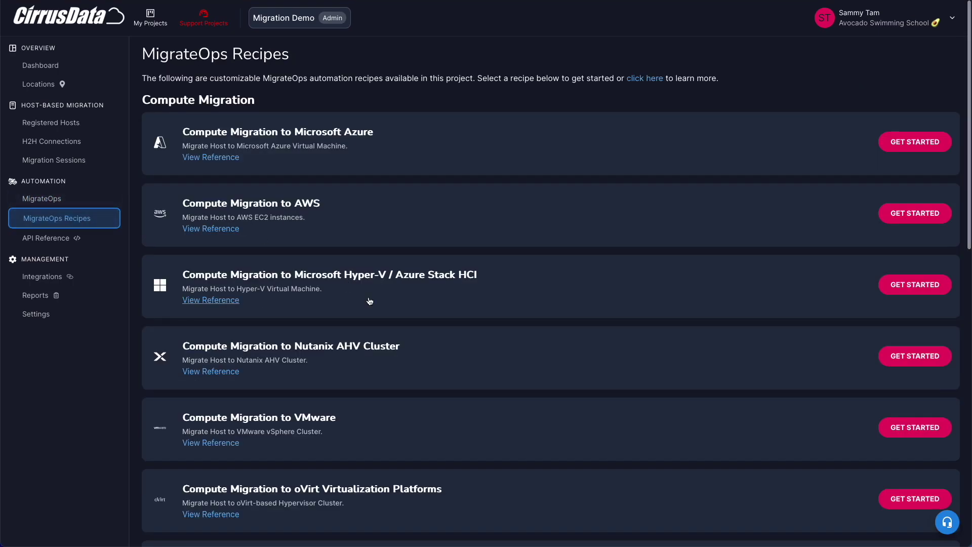
{"action": "scroll", "coordinate": [370, 301], "scroll_direction": "down", "scroll_amount": 9}
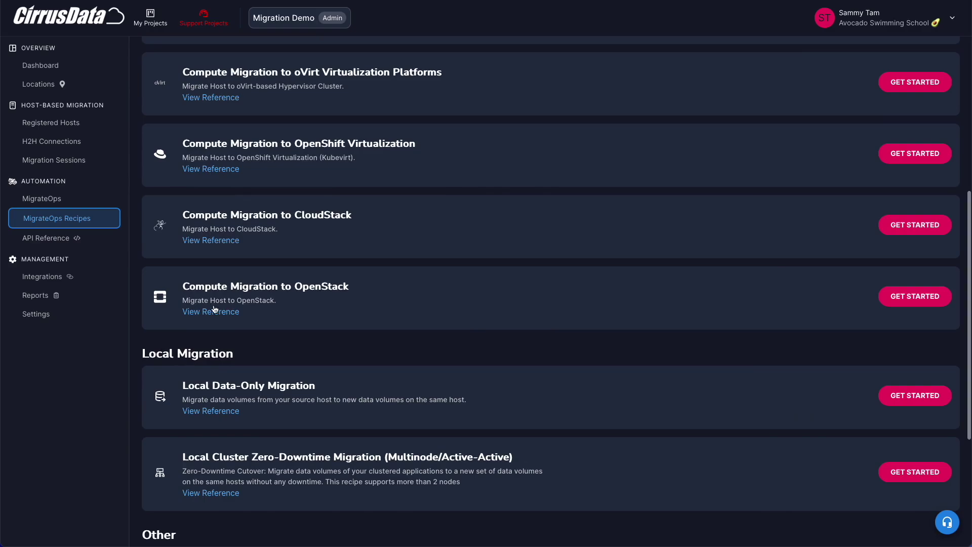
- Open the OpenStack recipe reference and expand the migrateops_openstack_compute config fields
{"action": "left_click", "coordinate": [310, 287]}
{"action": "scroll", "coordinate": [452, 301], "scroll_direction": "down", "scroll_amount": 3}
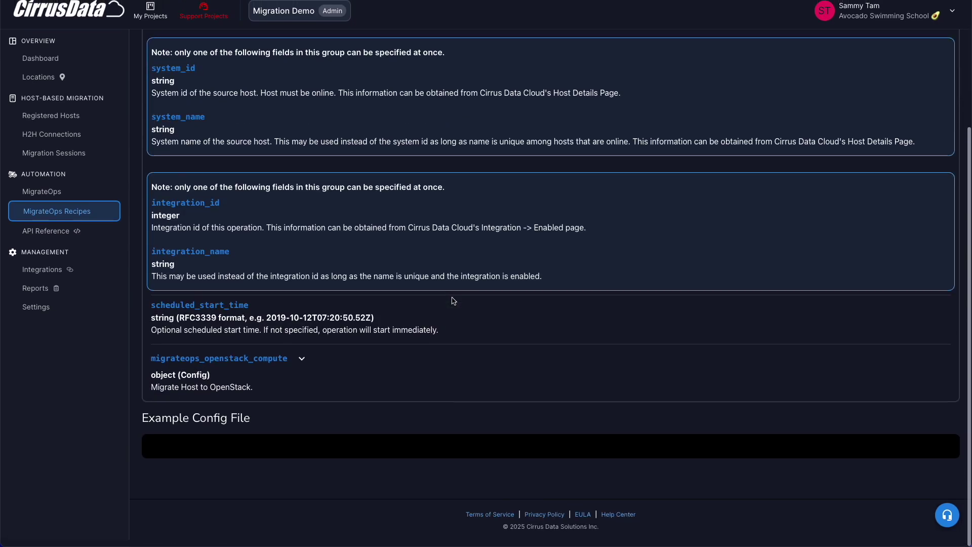
{"action": "left_click", "coordinate": [273, 367]}
{"action": "scroll", "coordinate": [263, 371], "scroll_direction": "down", "scroll_amount": 9}
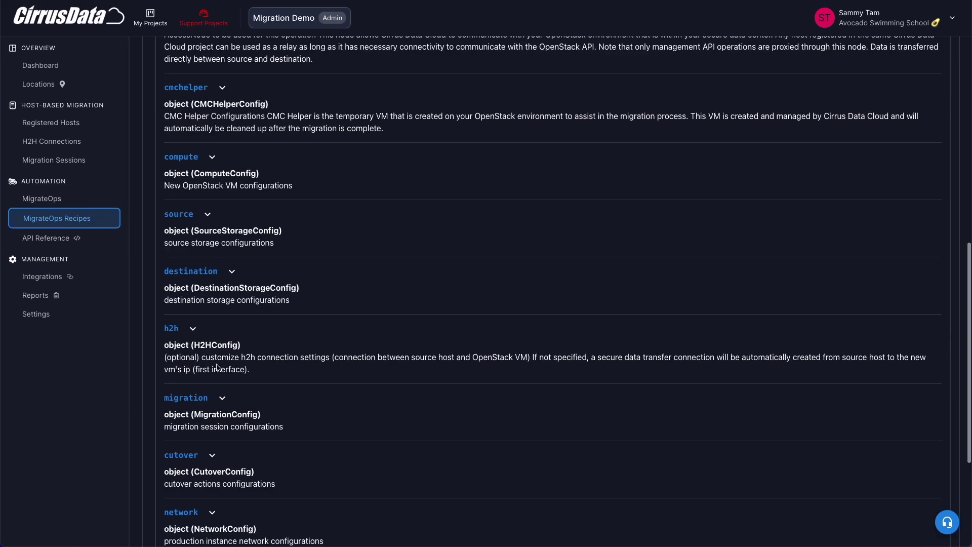
{"action": "left_click", "coordinate": [205, 88]}
{"action": "left_click", "coordinate": [208, 89]}
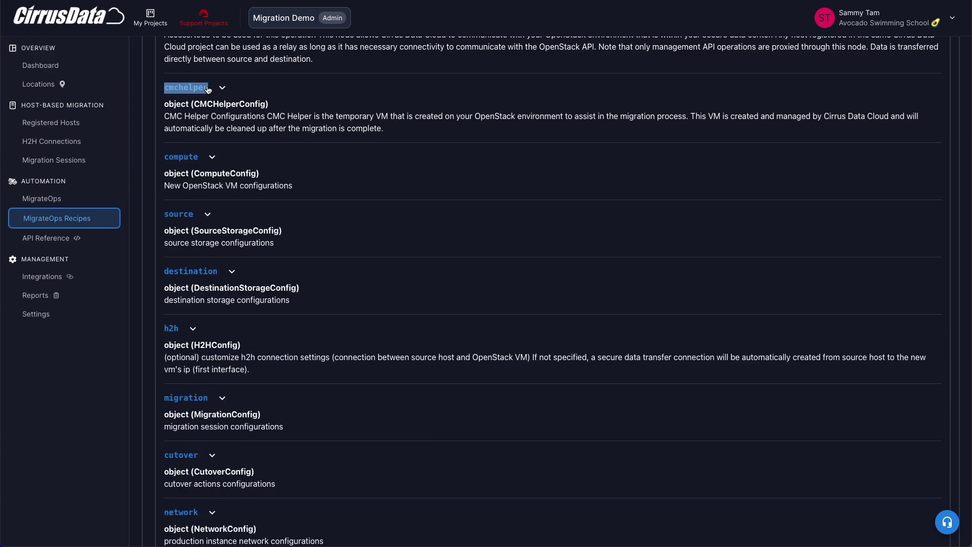
- Expand the compute settings and highlight the flavor field's description
{"action": "left_click", "coordinate": [192, 156]}
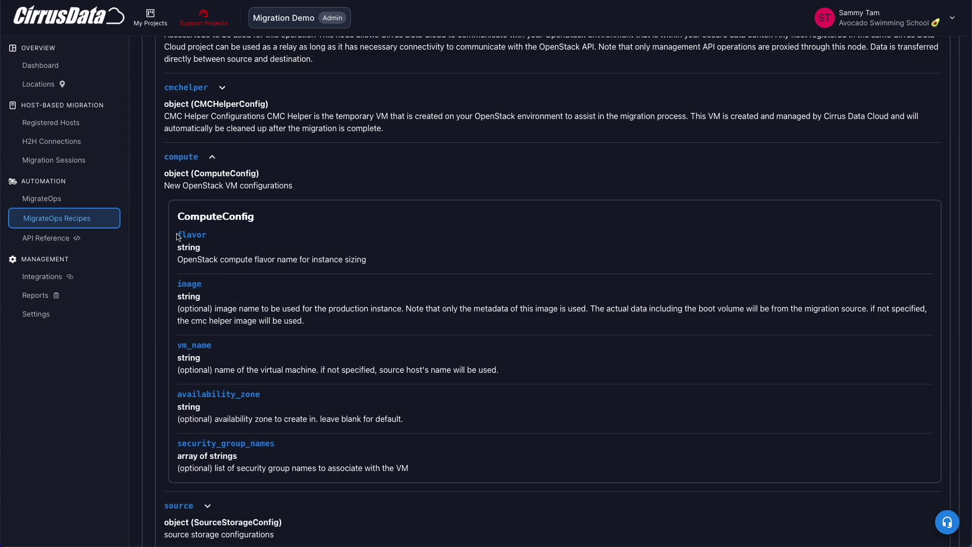
{"action": "mouse_move", "coordinate": [176, 234]}
{"action": "left_mouse_down"}
{"action": "mouse_move", "coordinate": [376, 260]}
{"action": "mouse_move", "coordinate": [166, 240]}
{"action": "left_mouse_up"}
{"action": "left_click", "coordinate": [376, 261]}
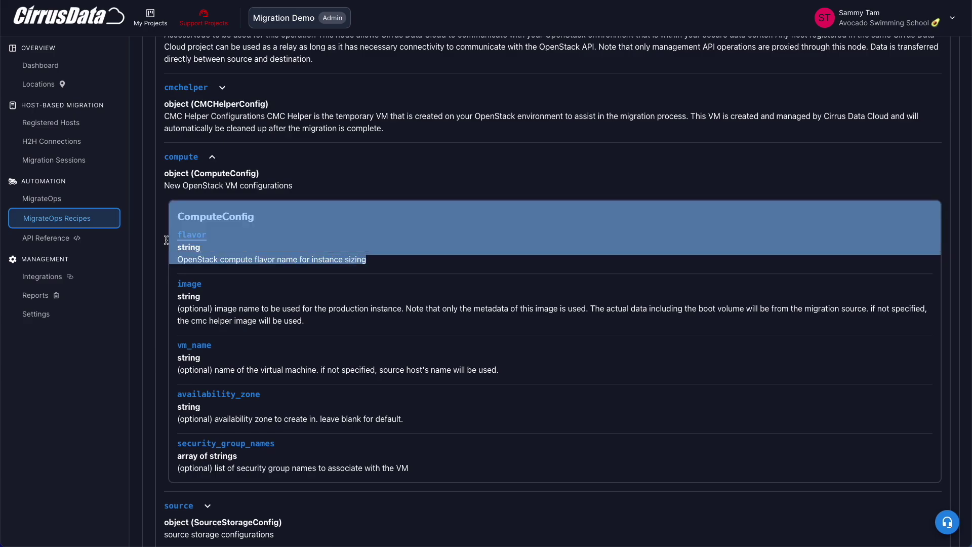
{"action": "left_click", "coordinate": [166, 240]}
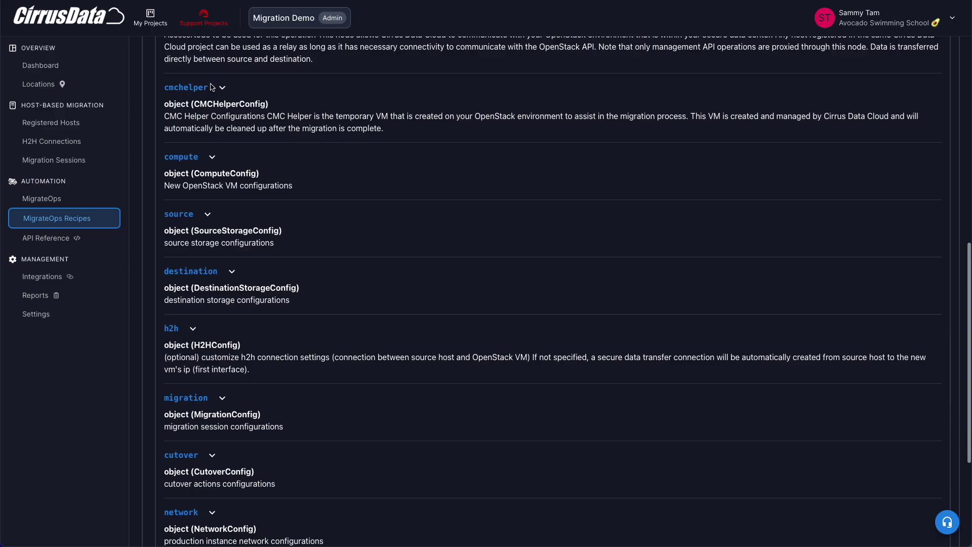
- Expand the cmchelper settings section in the recipe reference
{"action": "left_click", "coordinate": [207, 88]}
{"action": "left_click", "coordinate": [206, 88]}
{"action": "left_click", "coordinate": [206, 88]}
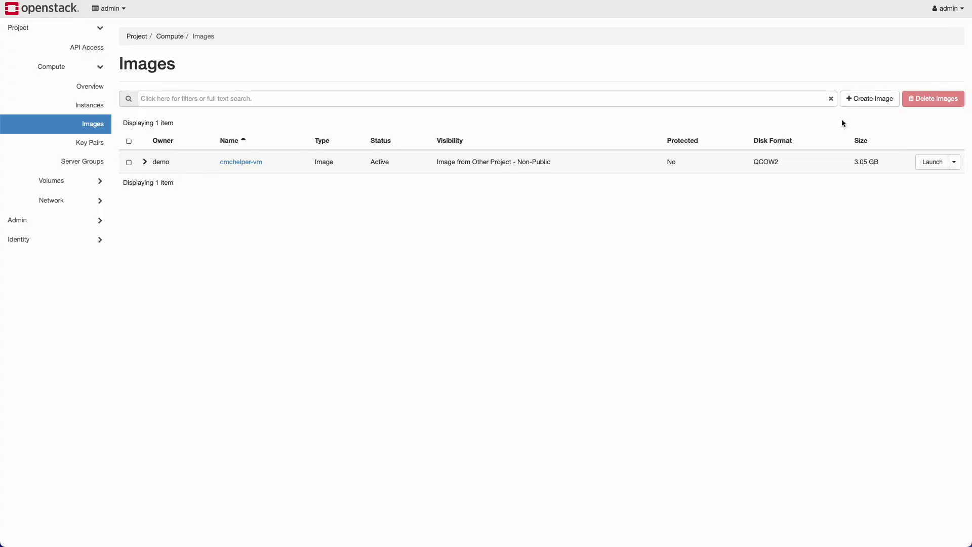
- Create a new image named cmchelper-vm with QCOW2 - QEMU Emulator format
{"action": "left_click", "coordinate": [868, 102]}
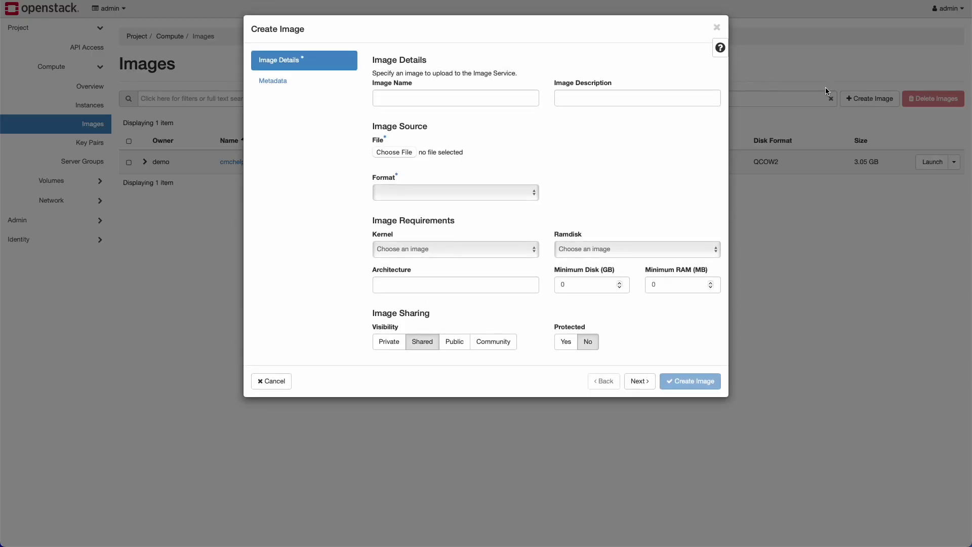
{"action": "left_click", "coordinate": [412, 101]}
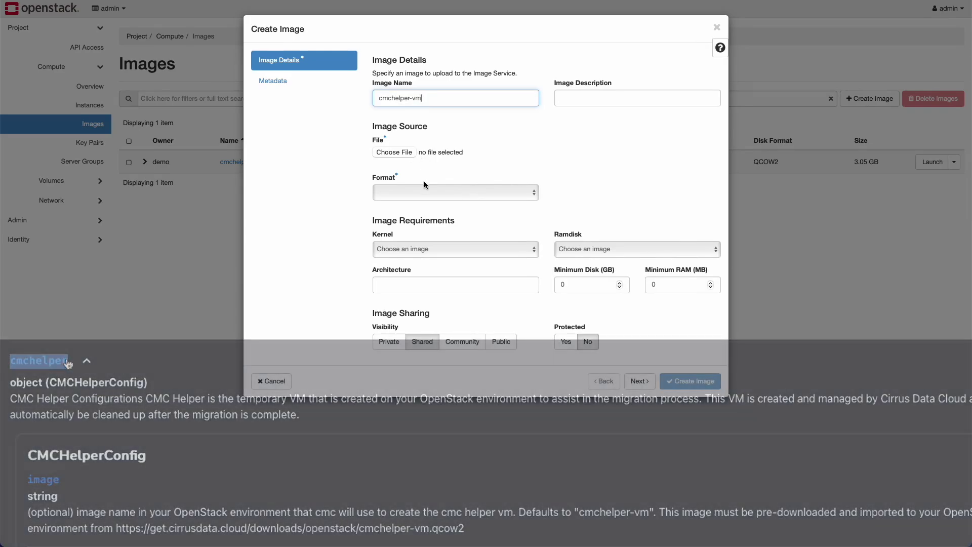
{"action": "left_click", "coordinate": [428, 193]}
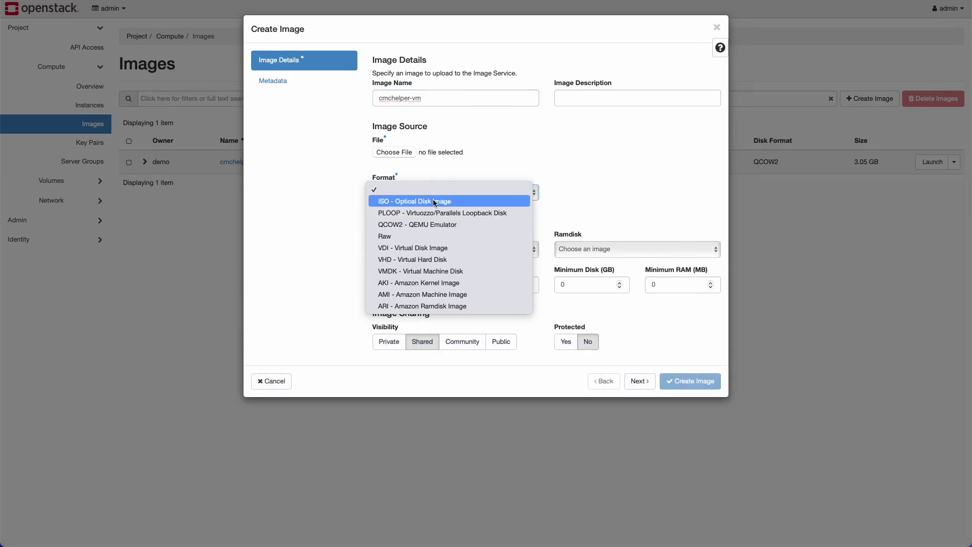
{"action": "left_click", "coordinate": [430, 223]}
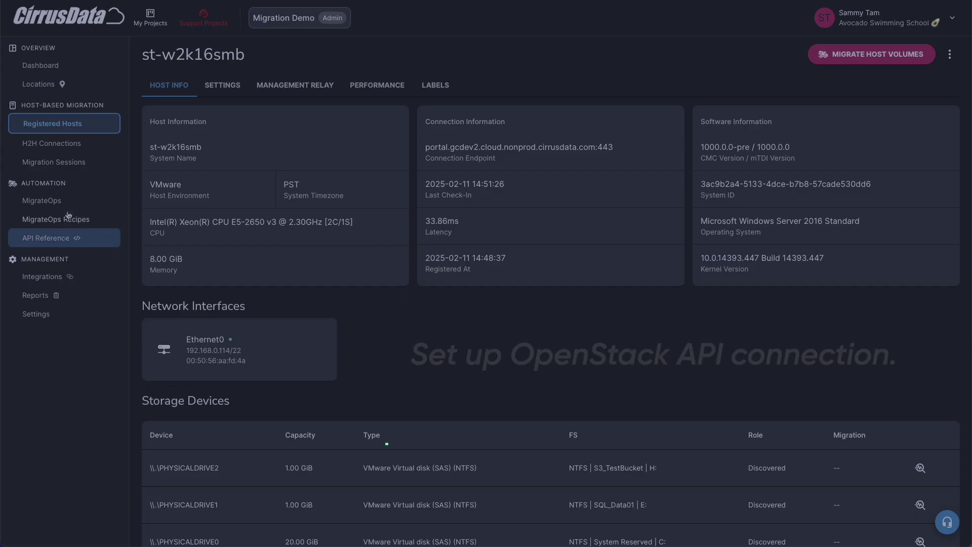
{"action": "left_click", "coordinate": [46, 275]}
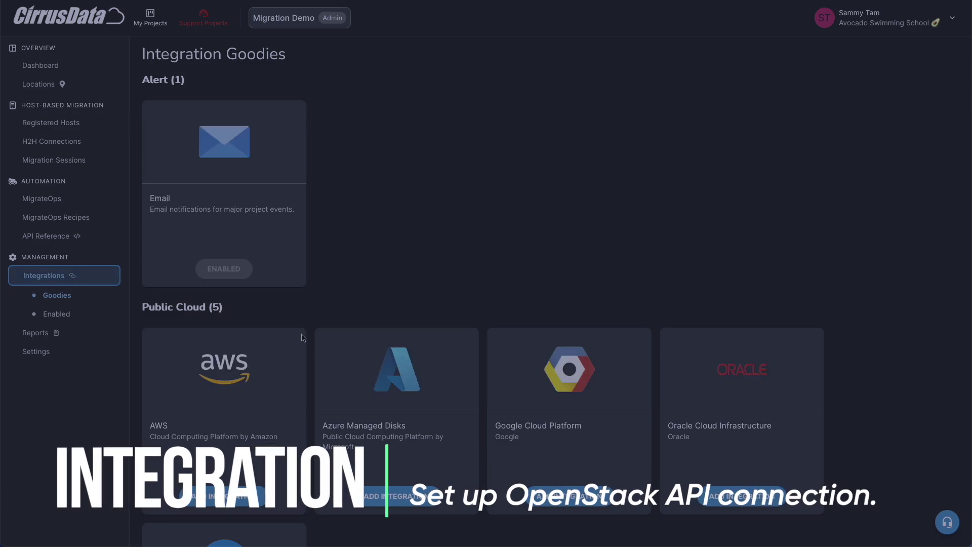
- Scroll Integration Goodies down to the OpenStack card and add an OpenStack integration
{"action": "scroll", "coordinate": [303, 338], "scroll_direction": "down", "scroll_amount": 10}
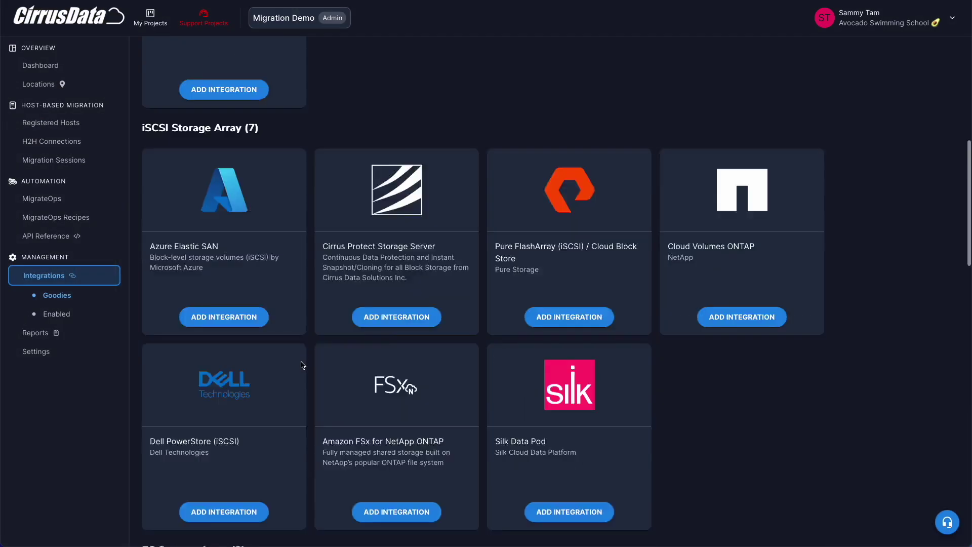
{"action": "scroll", "coordinate": [302, 364], "scroll_direction": "down", "scroll_amount": 7}
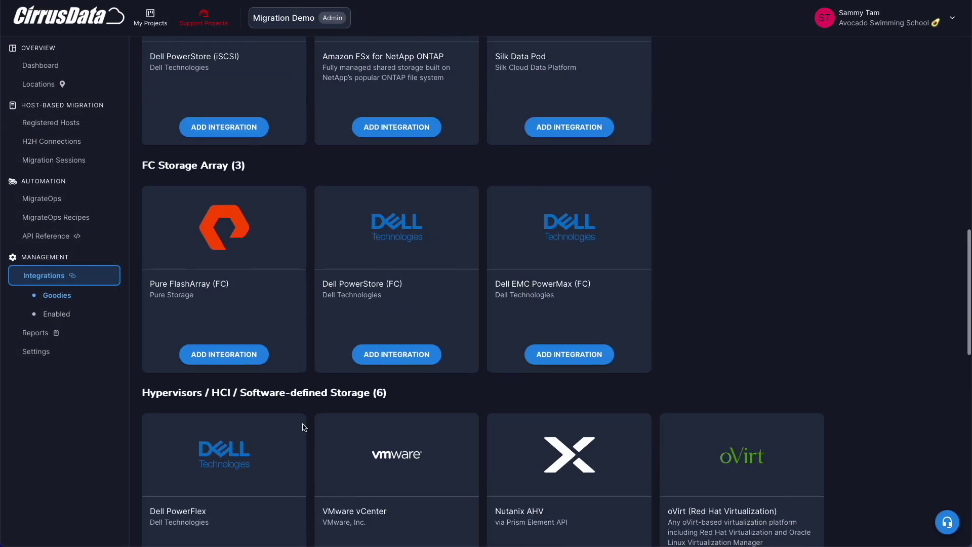
{"action": "scroll", "coordinate": [304, 415], "scroll_direction": "down", "scroll_amount": 7}
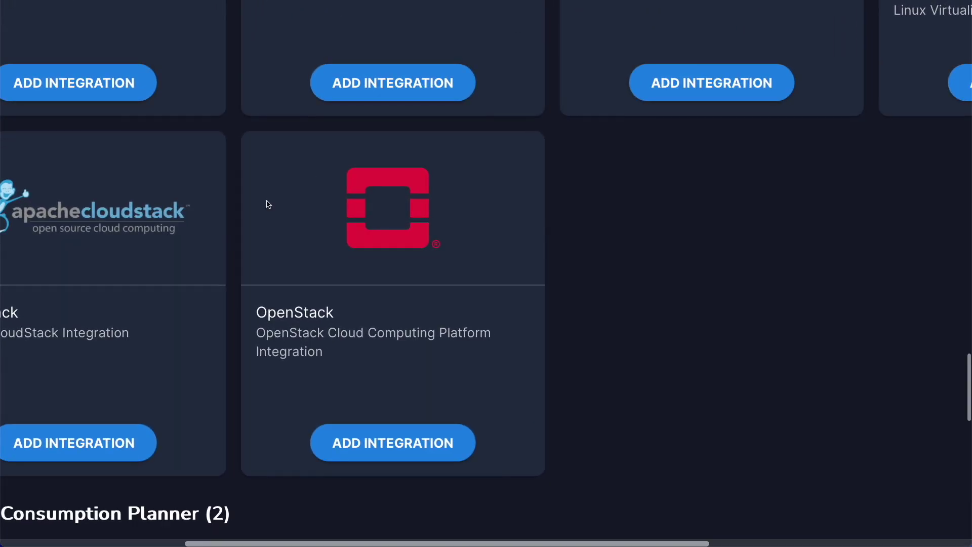
{"action": "scroll", "coordinate": [384, 327], "scroll_direction": "down", "scroll_amount": 1}
{"action": "left_click", "coordinate": [396, 340]}
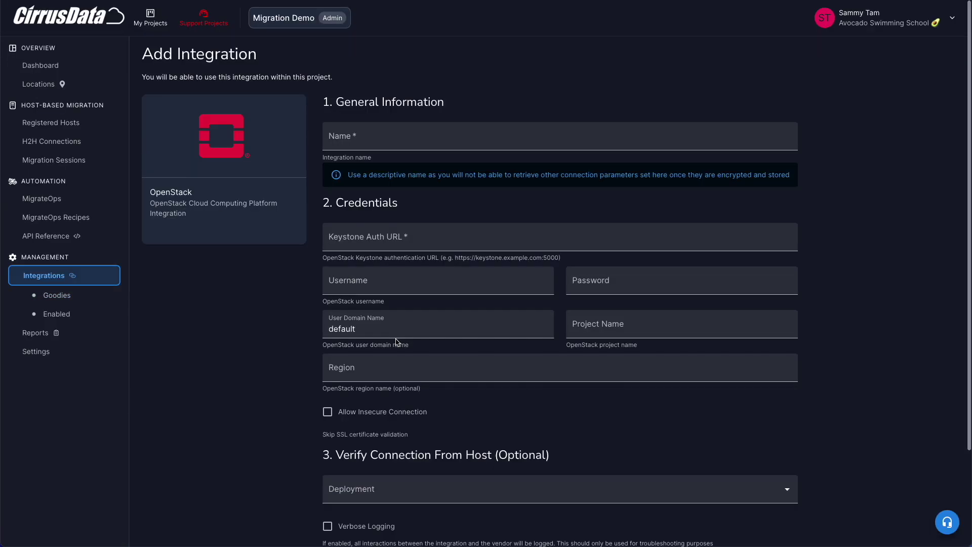
- Name the integration demo-openstack and enter the Keystone auth URL, admin username and account password
{"action": "left_click", "coordinate": [433, 142]}
{"action": "type", "text": "demo-openstack"}
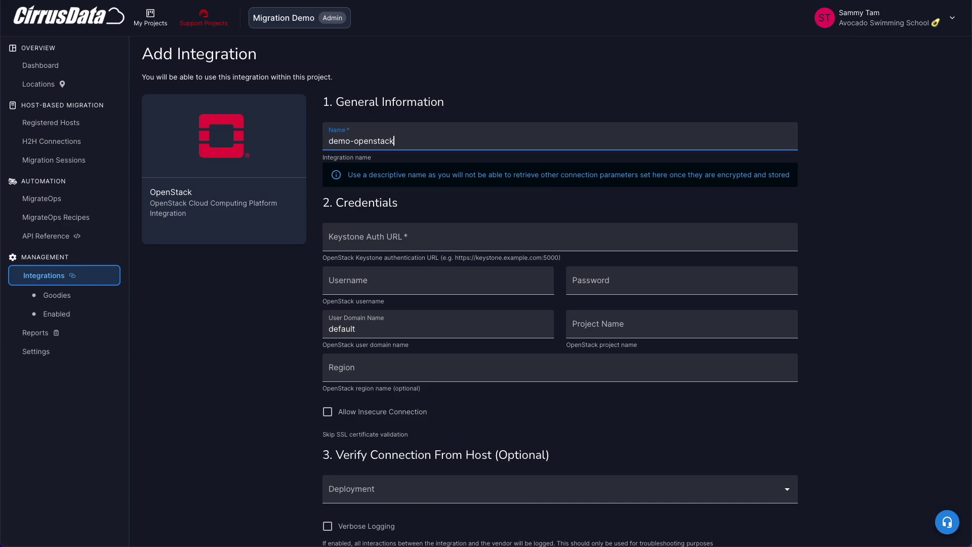
{"action": "left_click", "coordinate": [437, 229]}
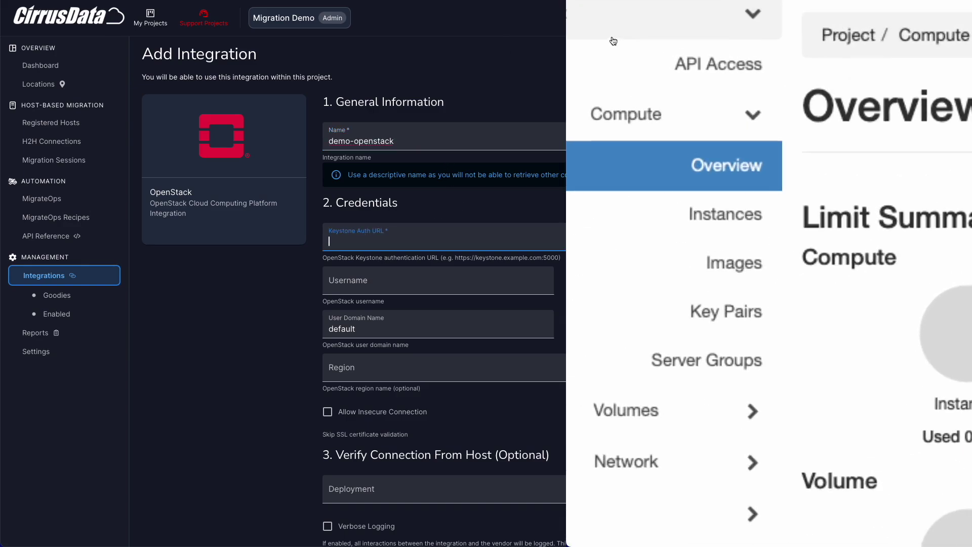
{"action": "left_click", "coordinate": [704, 68]}
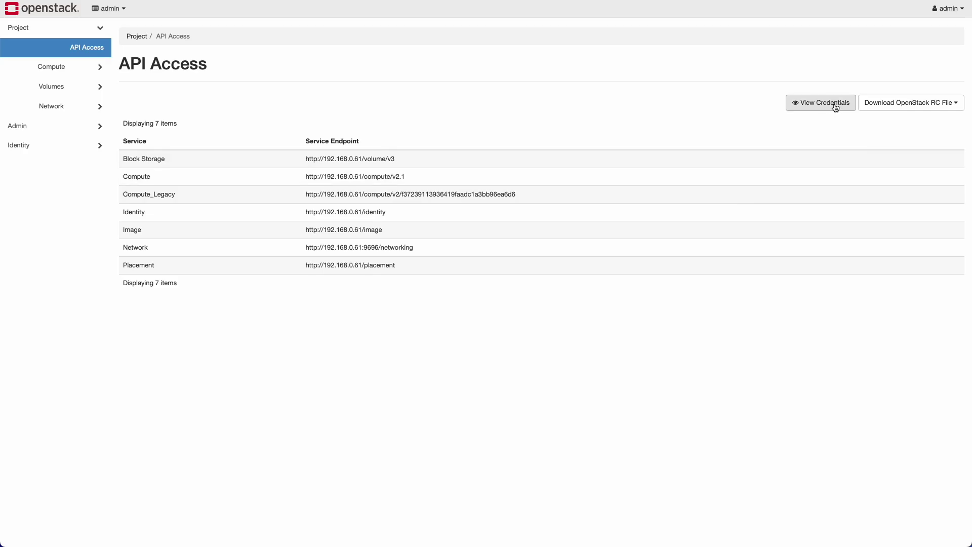
{"action": "left_click", "coordinate": [836, 104]}
{"action": "key", "text": "ctrl+v"}
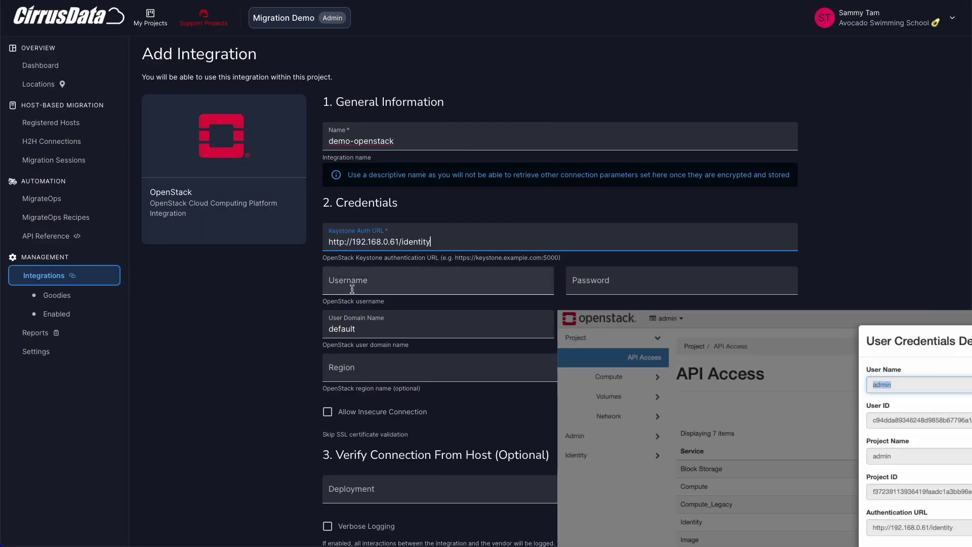
{"action": "key", "text": "Tab"}
{"action": "type", "text": "admin"}
{"action": "key", "text": "Tab"}
{"action": "key", "text": "ctrl+v"}
{"action": "type", "text": "•"}
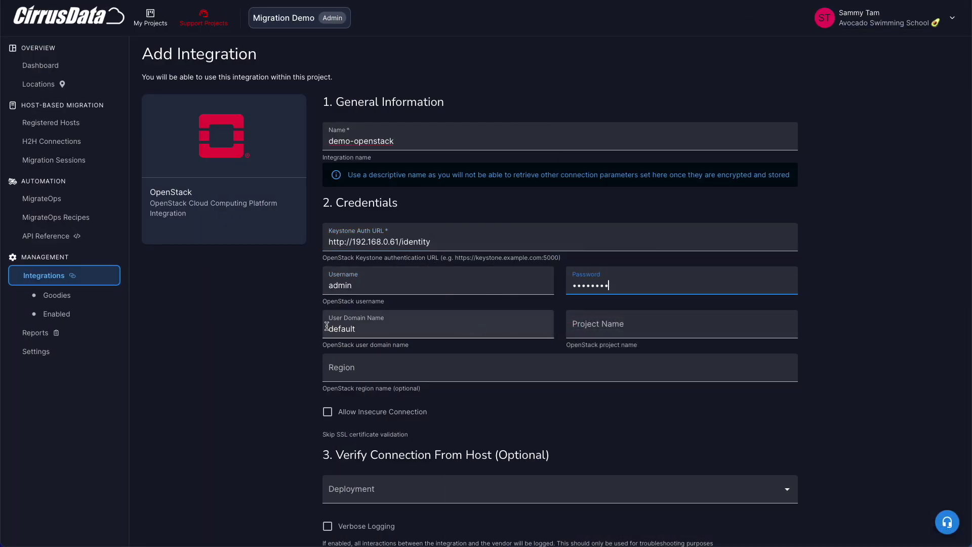
- Copy in the admin project name, set region RegionOne, and save the integration
{"action": "left_click", "coordinate": [327, 320]}
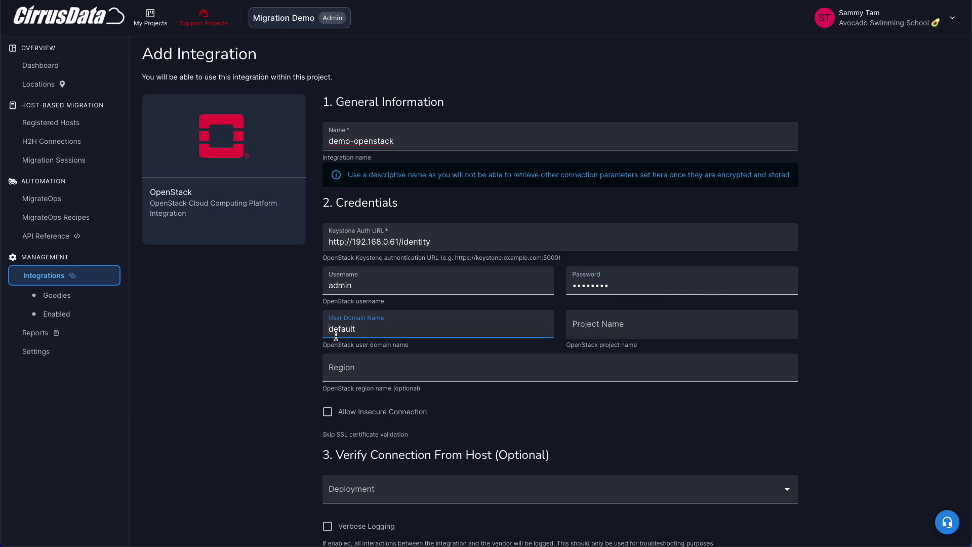
{"action": "left_click", "coordinate": [633, 325]}
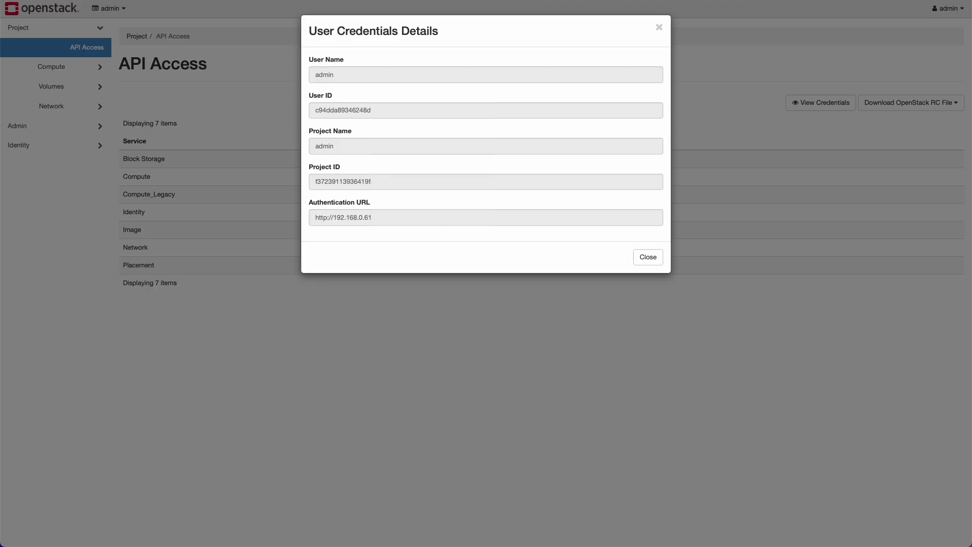
{"action": "double_click", "coordinate": [329, 146]}
{"action": "key", "text": "ctrl+c"}
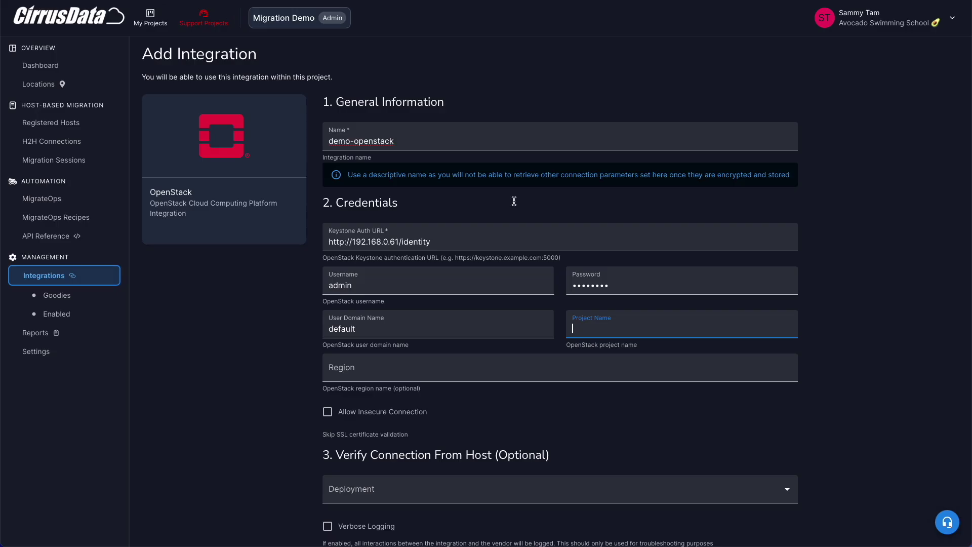
{"action": "key", "text": "ctrl+v"}
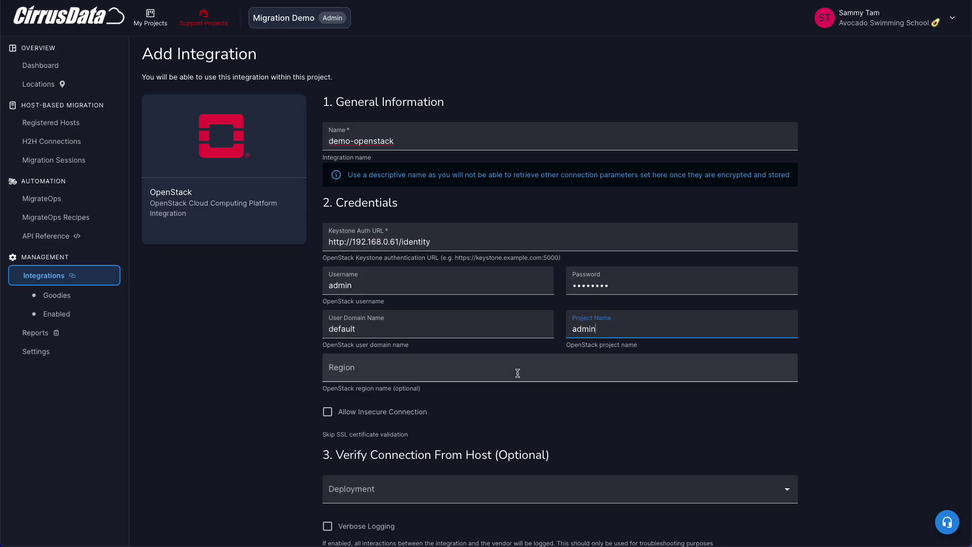
{"action": "left_click", "coordinate": [517, 373]}
{"action": "scroll", "coordinate": [511, 385], "scroll_direction": "down", "scroll_amount": 1}
{"action": "type", "text": "RegionOne"}
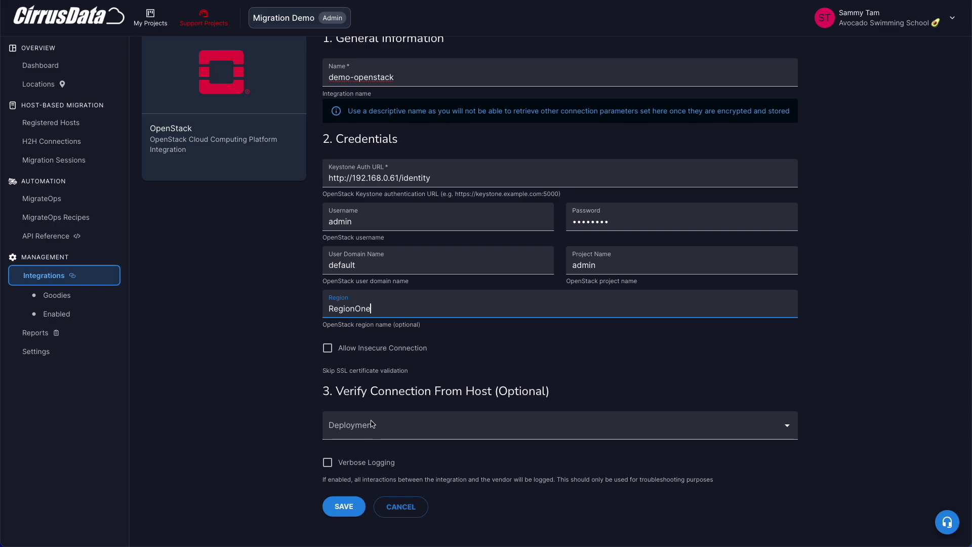
{"action": "left_click", "coordinate": [349, 507]}
{"action": "scroll", "coordinate": [433, 334], "scroll_direction": "down", "scroll_amount": 10}
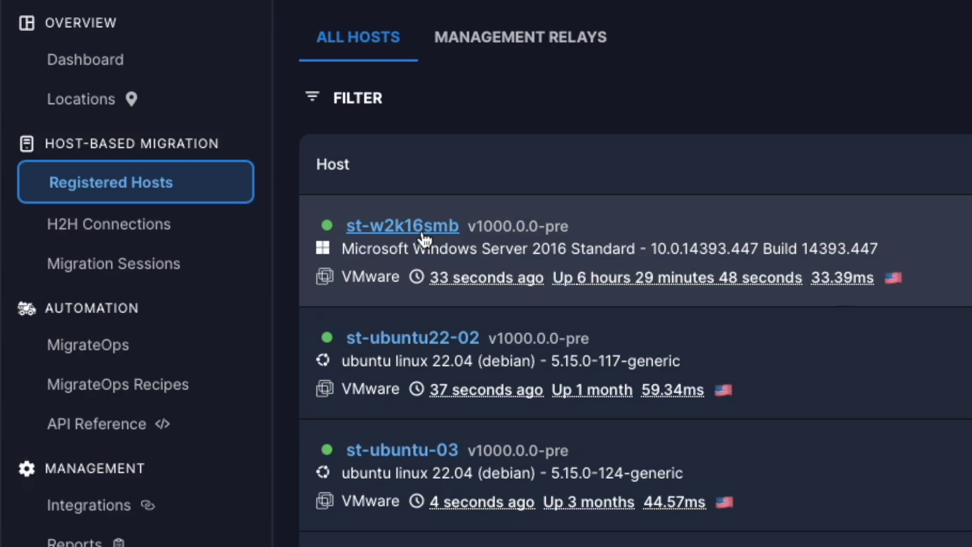
- View the st-w2k16smb host details, then start a new MigrateOps operation
{"action": "left_click", "coordinate": [423, 233]}
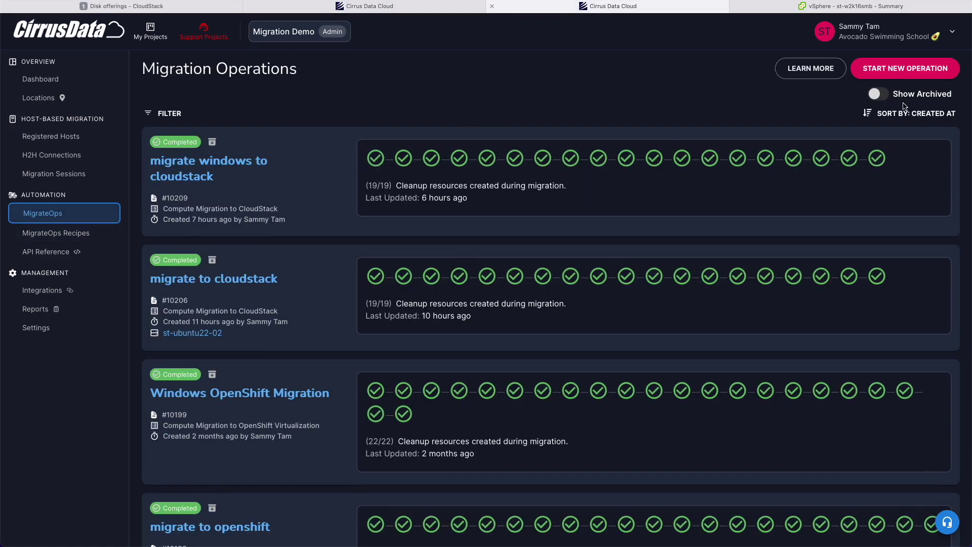
{"action": "left_click", "coordinate": [935, 72]}
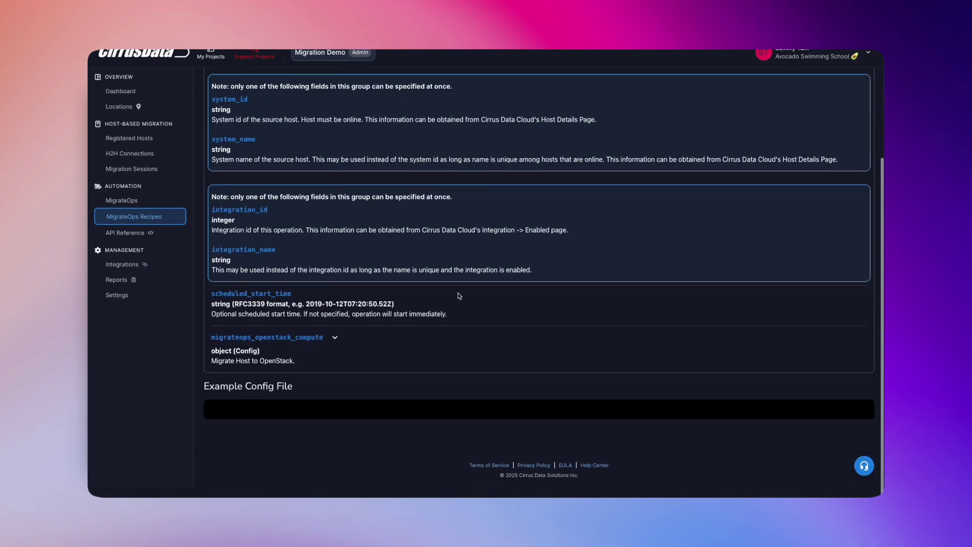
- Walk through the YAML's cmchelper, operation name, recipe, source st-w2k16smb and integration demo-openstack lines
{"action": "left_click", "coordinate": [327, 337]}
{"action": "scroll", "coordinate": [304, 228], "scroll_direction": "down", "scroll_amount": 6}
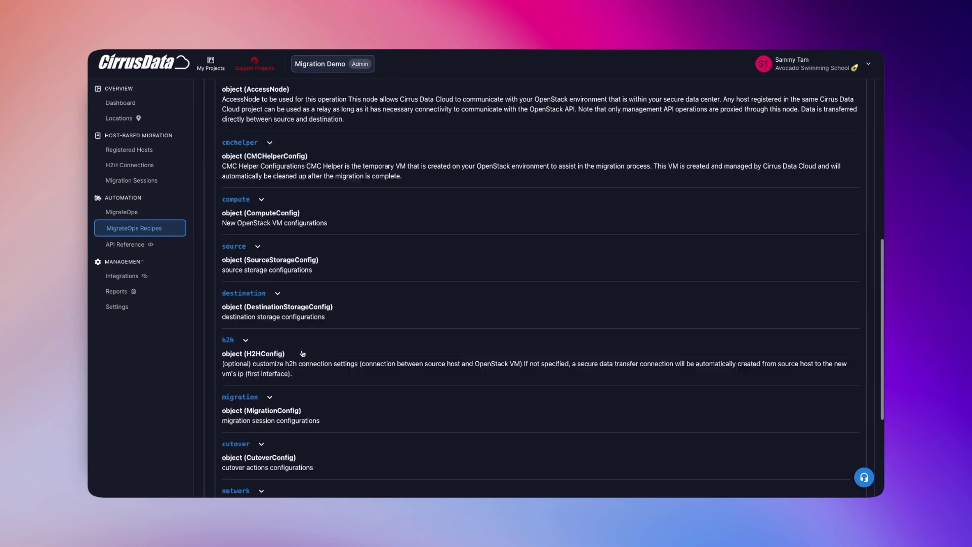
{"action": "left_click", "coordinate": [256, 121]}
{"action": "left_click", "coordinate": [256, 121]}
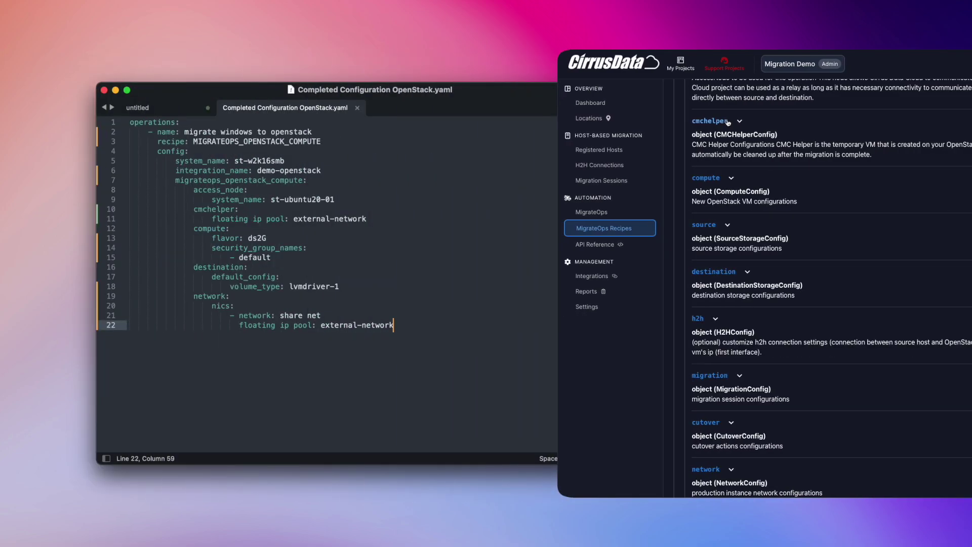
{"action": "double_click", "coordinate": [256, 122]}
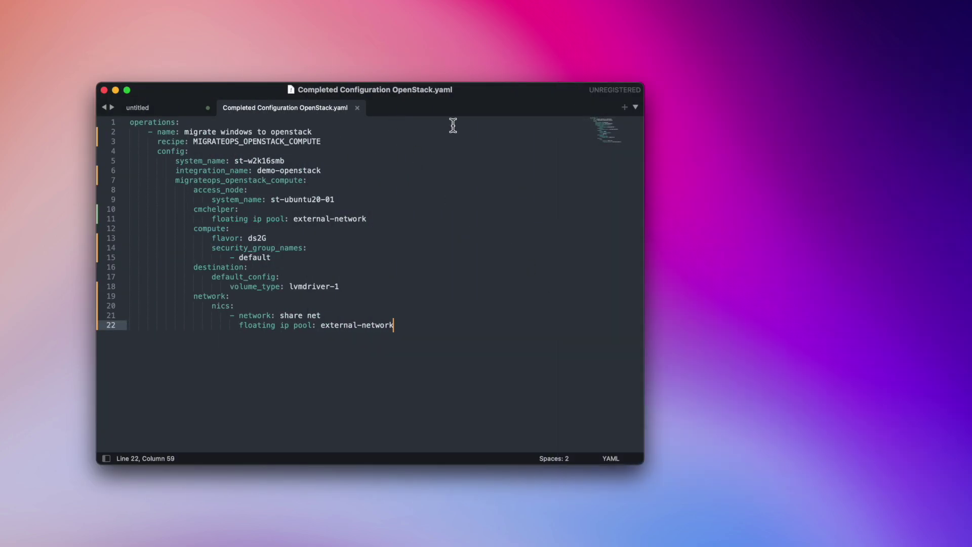
{"action": "left_click", "coordinate": [319, 133]}
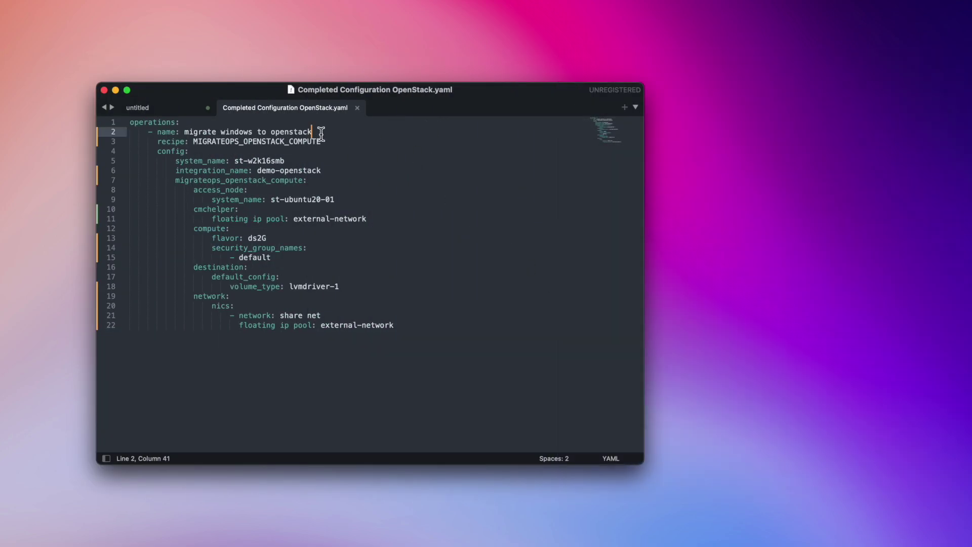
{"action": "left_click", "coordinate": [336, 142]}
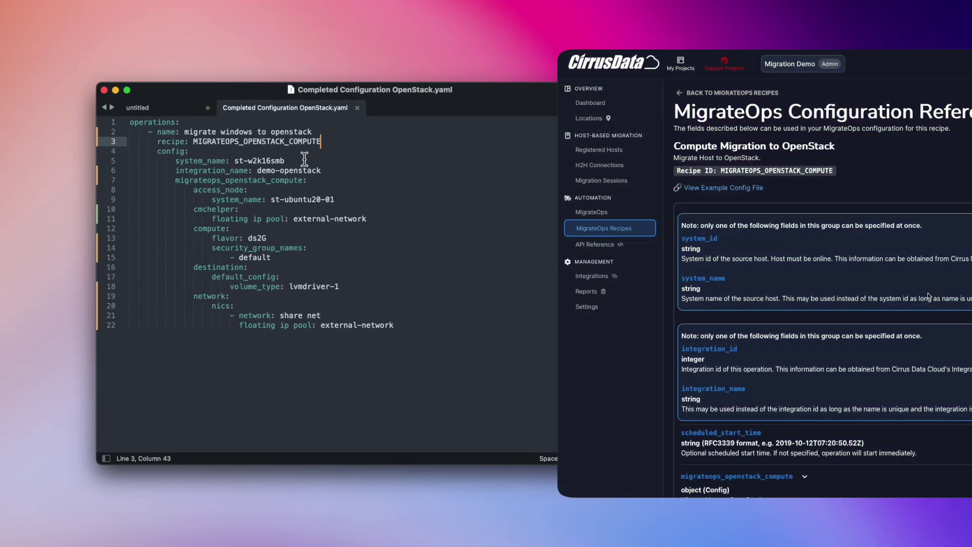
{"action": "left_click", "coordinate": [287, 162]}
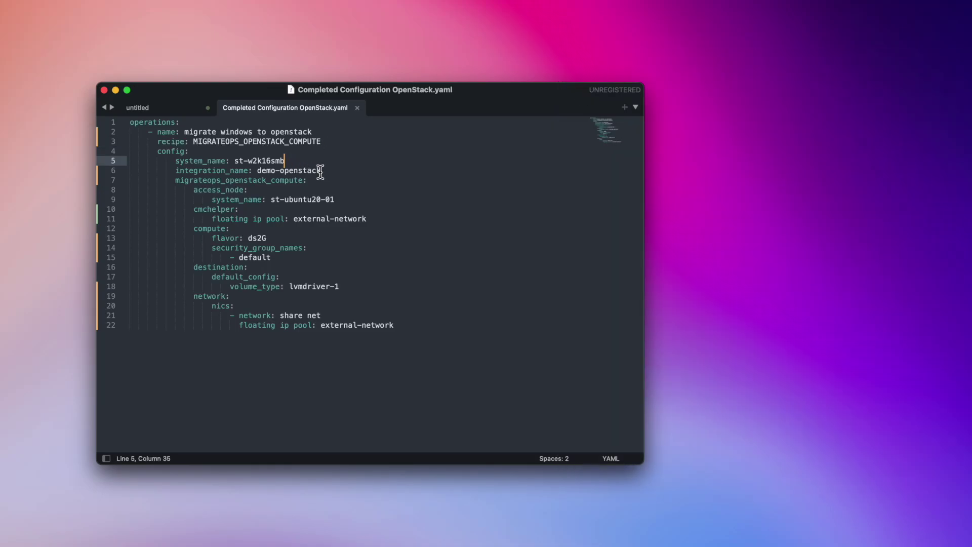
{"action": "left_click", "coordinate": [323, 171]}
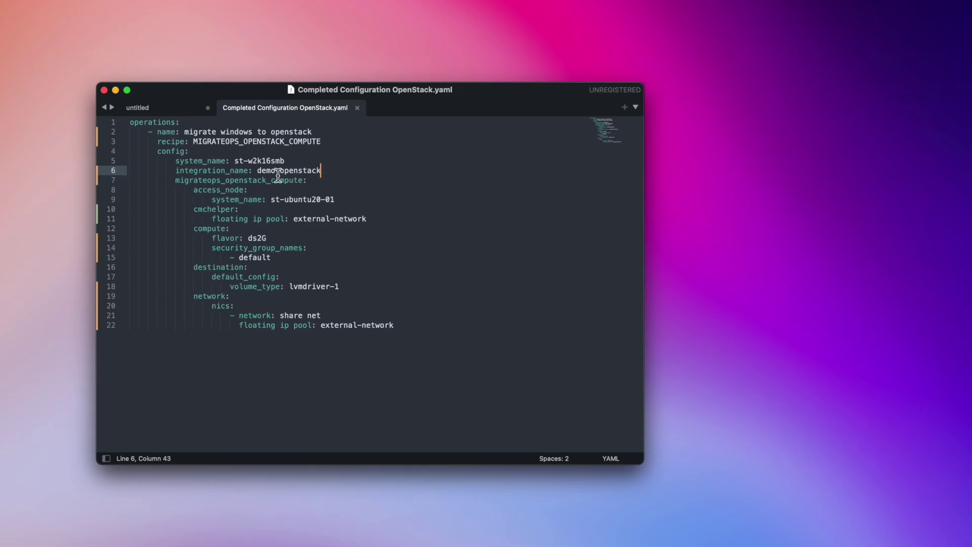
- Highlight the access_node and cmchelper blocks and the flavor and default security group lines
{"action": "left_click_drag", "start_coordinate": [195, 190], "coordinate": [338, 203]}
{"action": "left_click", "coordinate": [338, 203]}
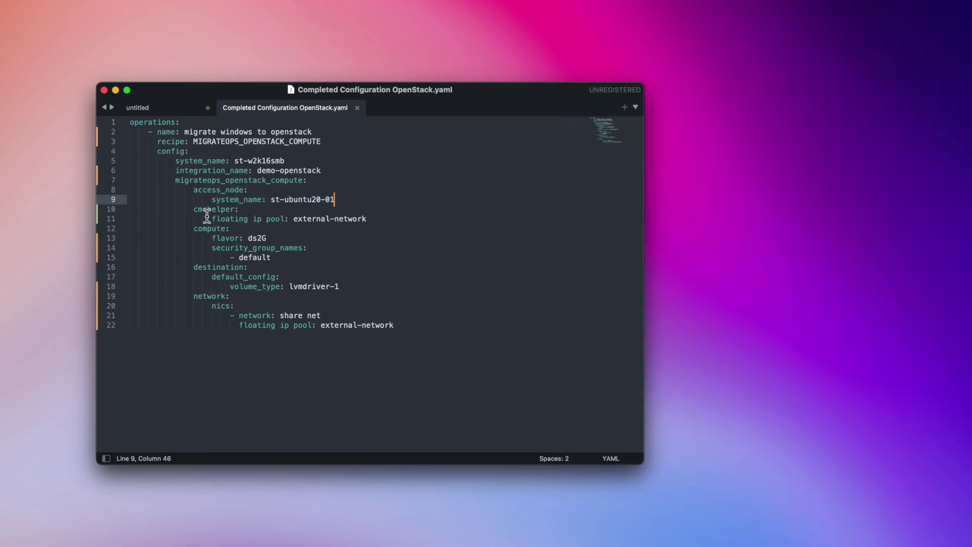
{"action": "left_click_drag", "start_coordinate": [194, 210], "coordinate": [369, 222]}
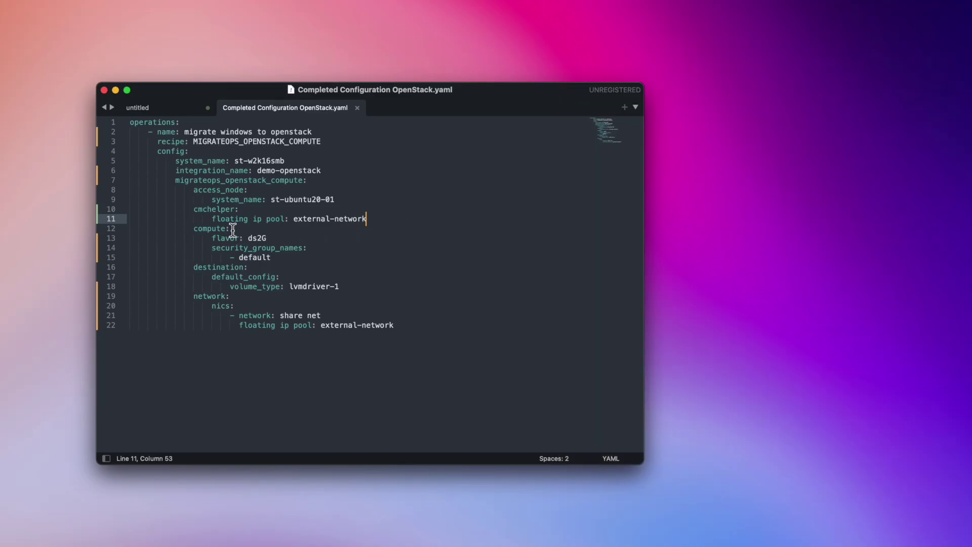
{"action": "left_click", "coordinate": [200, 231]}
{"action": "left_click_drag", "start_coordinate": [200, 230], "coordinate": [297, 259]}
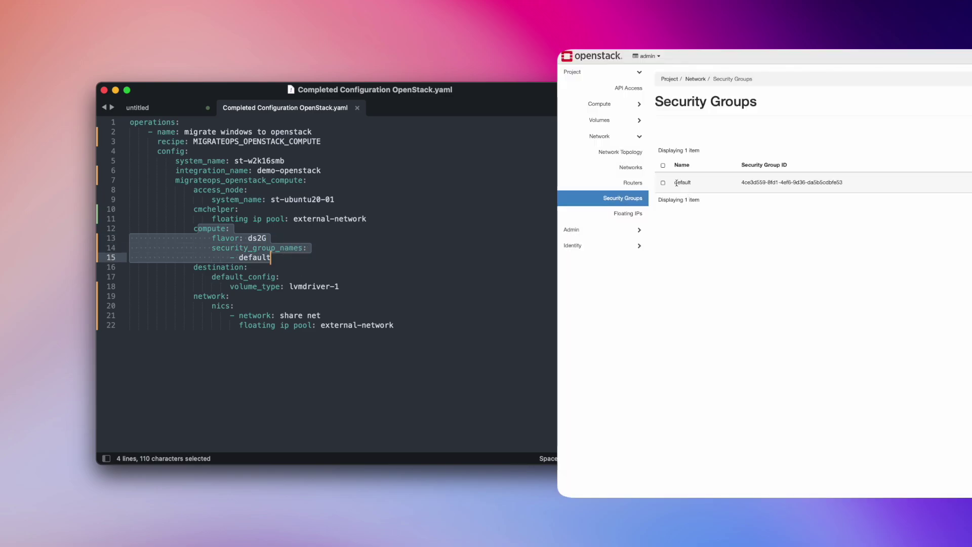
{"action": "left_click", "coordinate": [298, 258]}
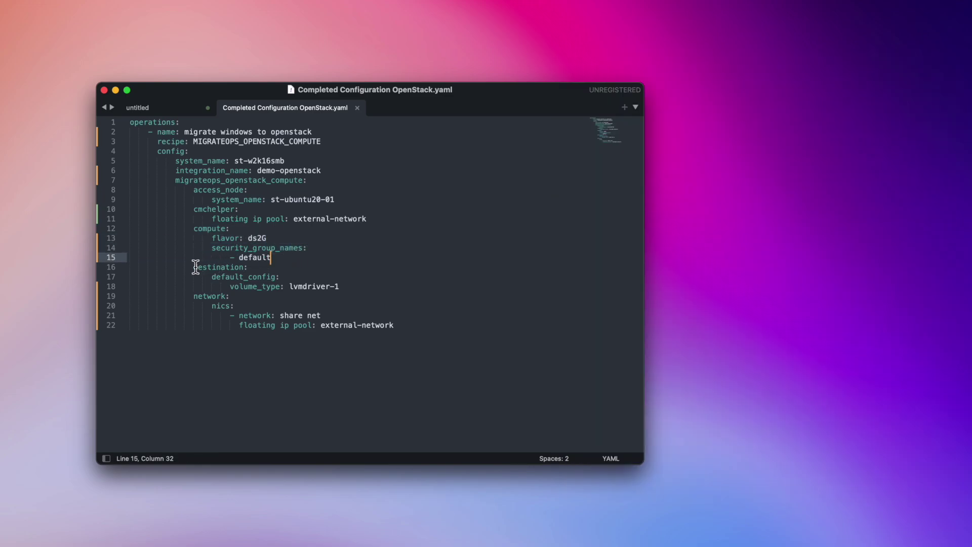
- Highlight the destination key, the lvmdriver-1 volume type and the network nics lines
{"action": "left_click_drag", "start_coordinate": [194, 267], "coordinate": [339, 286]}
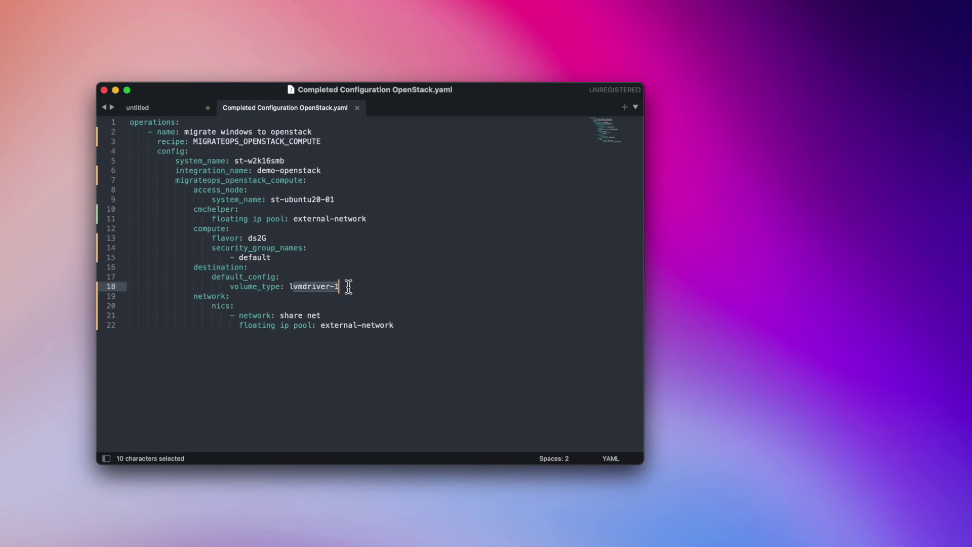
{"action": "left_click", "coordinate": [347, 285]}
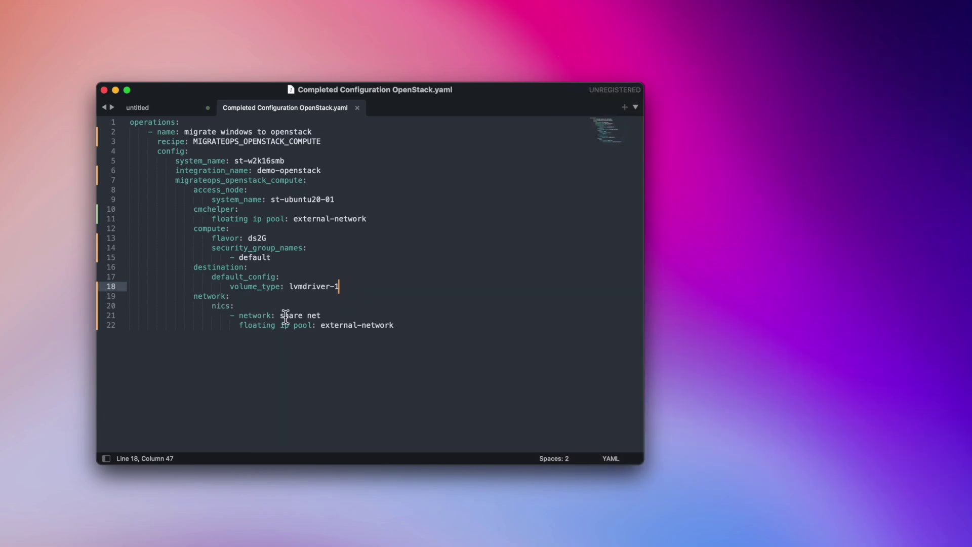
{"action": "left_click_drag", "start_coordinate": [400, 325], "coordinate": [109, 305]}
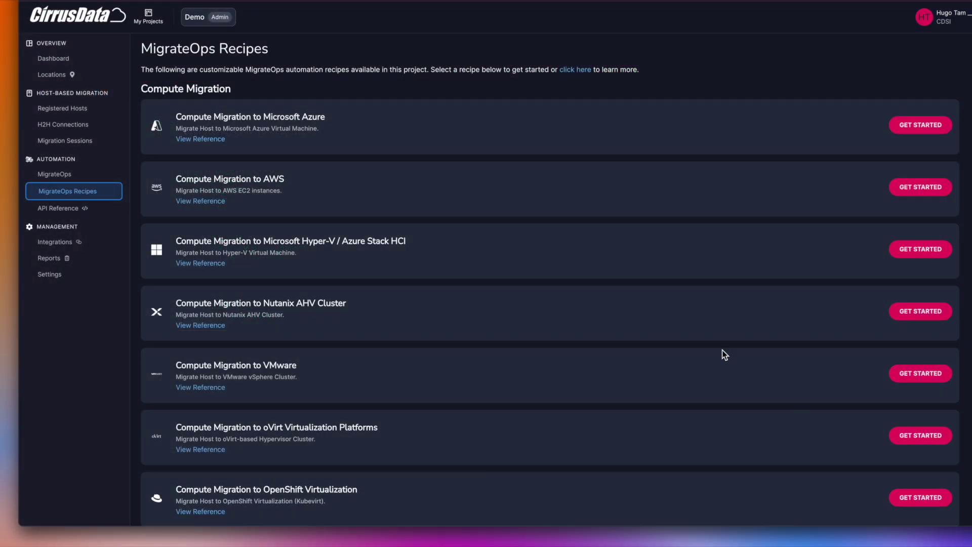
- Scroll through the MigrateOps Recipes list
{"action": "scroll", "coordinate": [533, 275], "scroll_direction": "down", "scroll_amount": 4}
{"action": "scroll", "coordinate": [532, 276], "scroll_direction": "down", "scroll_amount": 5}
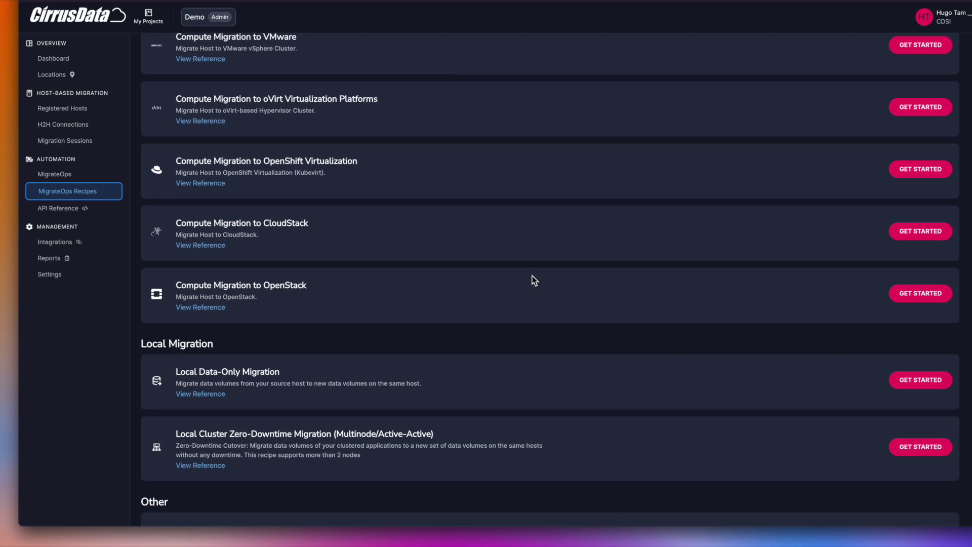
{"action": "scroll", "coordinate": [533, 275], "scroll_direction": "up", "scroll_amount": 4}
{"action": "scroll", "coordinate": [535, 282], "scroll_direction": "up", "scroll_amount": 5}
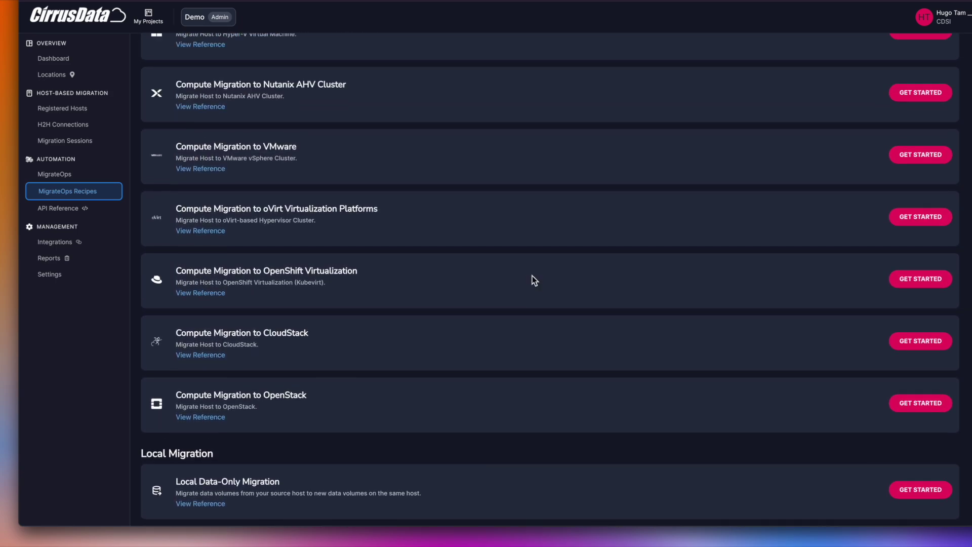
{"action": "scroll", "coordinate": [535, 282], "scroll_direction": "up", "scroll_amount": 1}
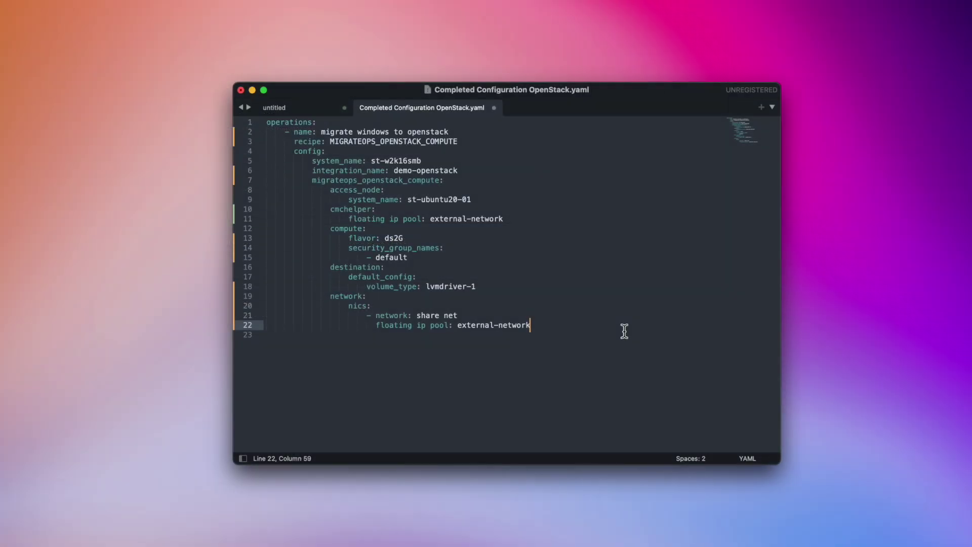
- Copy the whole YAML operation block in Sublime Text, test-paste it, then undo the extra copies
{"action": "left_click_drag", "start_coordinate": [623, 330], "coordinate": [245, 132]}
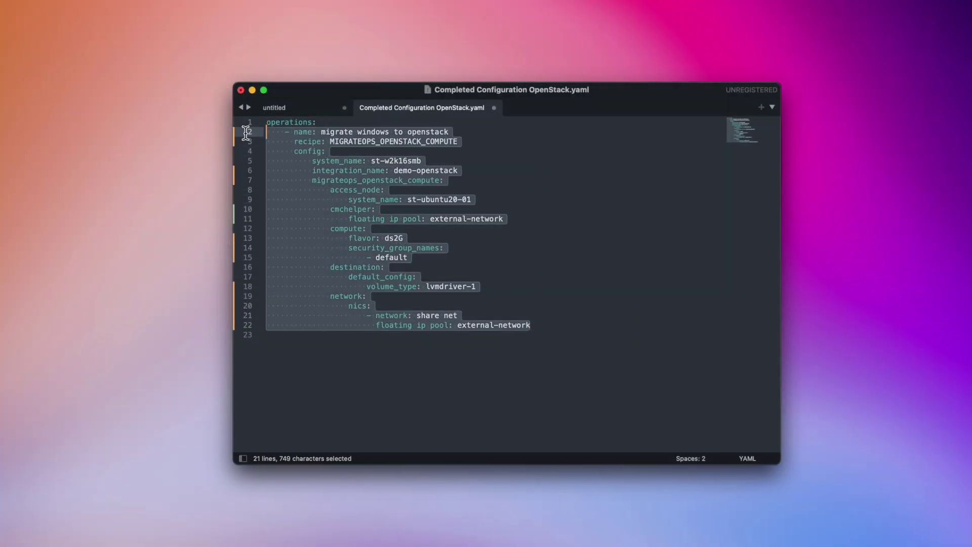
{"action": "key", "text": "super+c"}
{"action": "left_click", "coordinate": [326, 332]}
{"action": "key", "text": "super+v"}
{"action": "key", "text": "Return"}
{"action": "key", "text": "super+v"}
{"action": "key", "text": "Return"}
{"action": "key", "text": "super+v"}
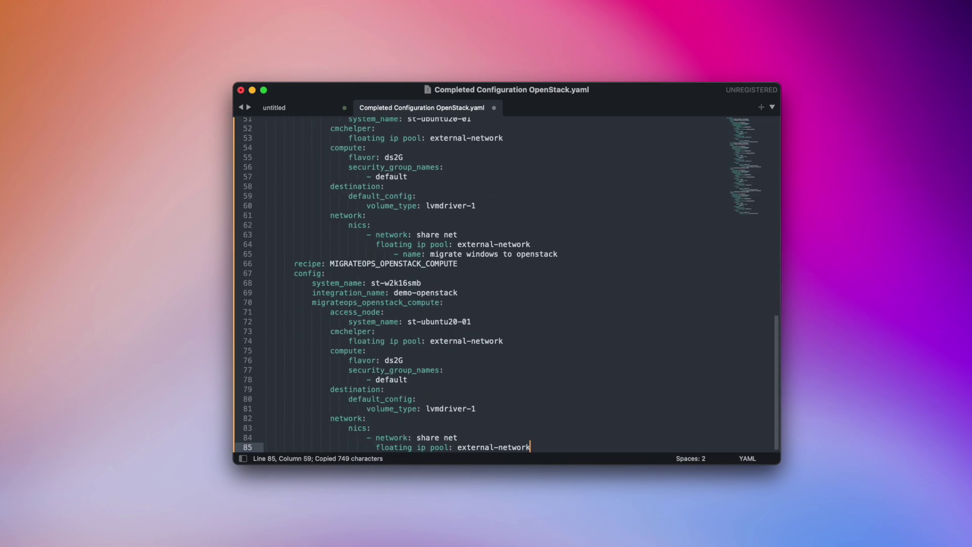
{"action": "key", "text": "super+shift+z"}
{"action": "key", "text": "super+z"}
{"action": "key", "text": "super+z"}
{"action": "key", "text": "super+z"}
{"action": "key", "text": "super+z"}
{"action": "key", "text": "super+z"}
{"action": "key", "text": "super+z"}
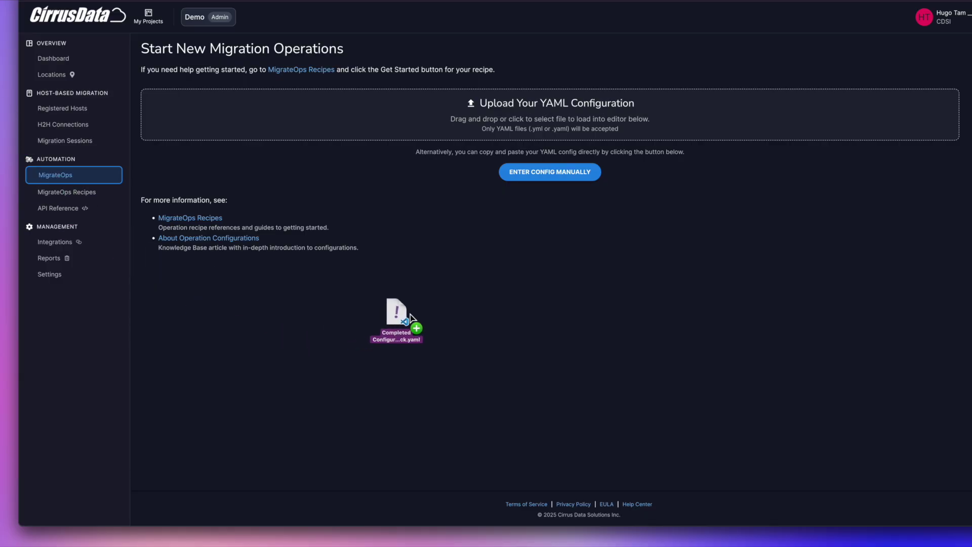
- Load the OpenStack YAML file into the config editor and create the migration operation
{"action": "left_click_drag", "start_coordinate": [414, 326], "coordinate": [427, 140]}
{"action": "scroll", "coordinate": [357, 434], "scroll_direction": "down", "scroll_amount": 2}
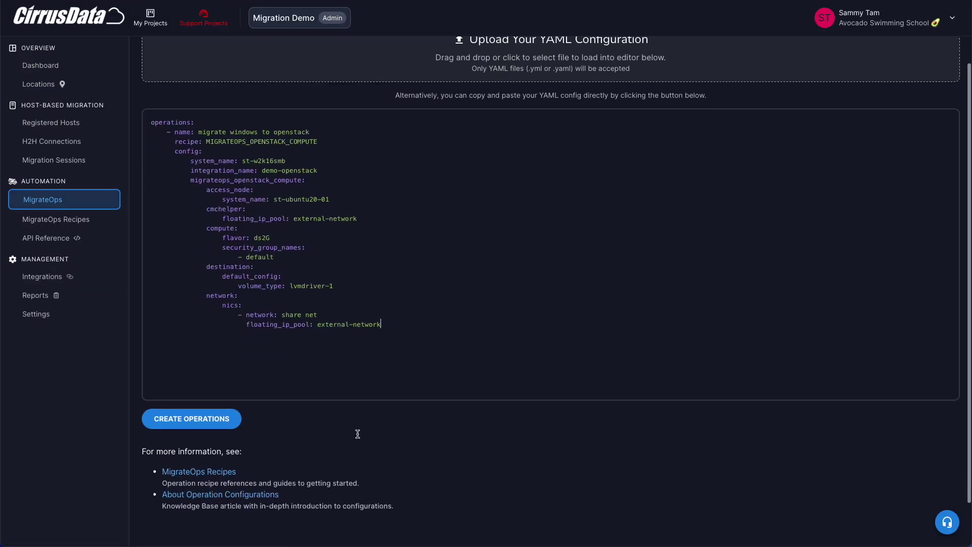
{"action": "left_click", "coordinate": [212, 415]}
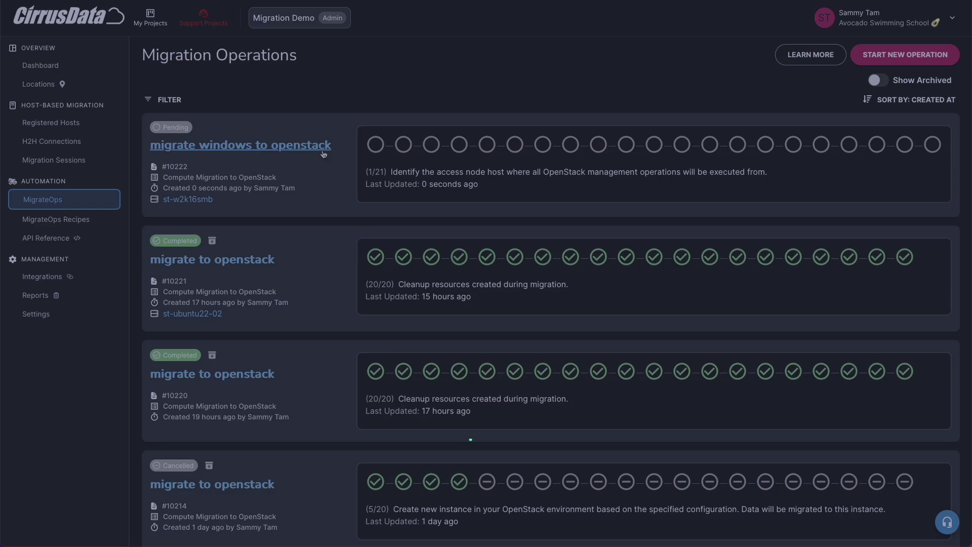
- Open the new operation's task log and highlight the helper instance name
{"action": "left_click", "coordinate": [323, 151]}
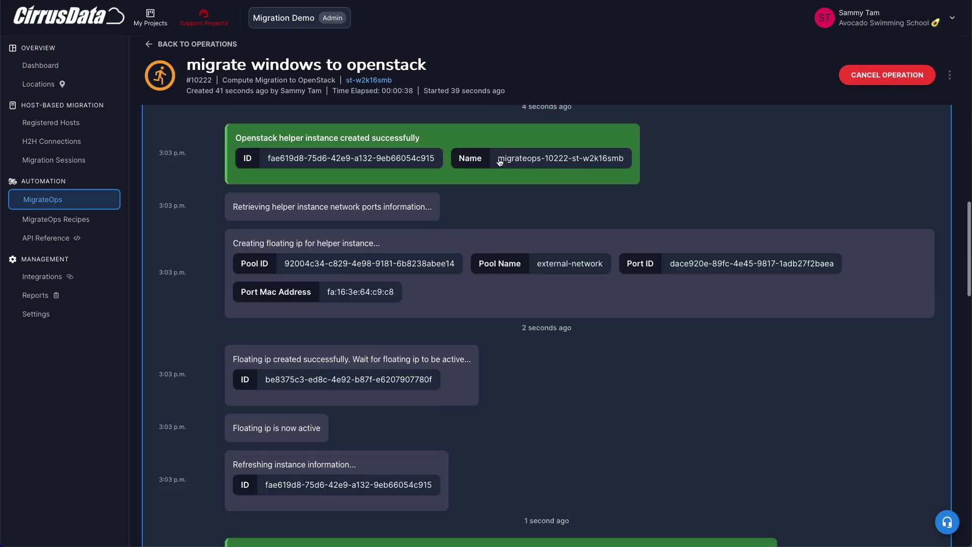
{"action": "left_click_drag", "start_coordinate": [500, 161], "coordinate": [626, 163]}
{"action": "left_click", "coordinate": [382, 318]}
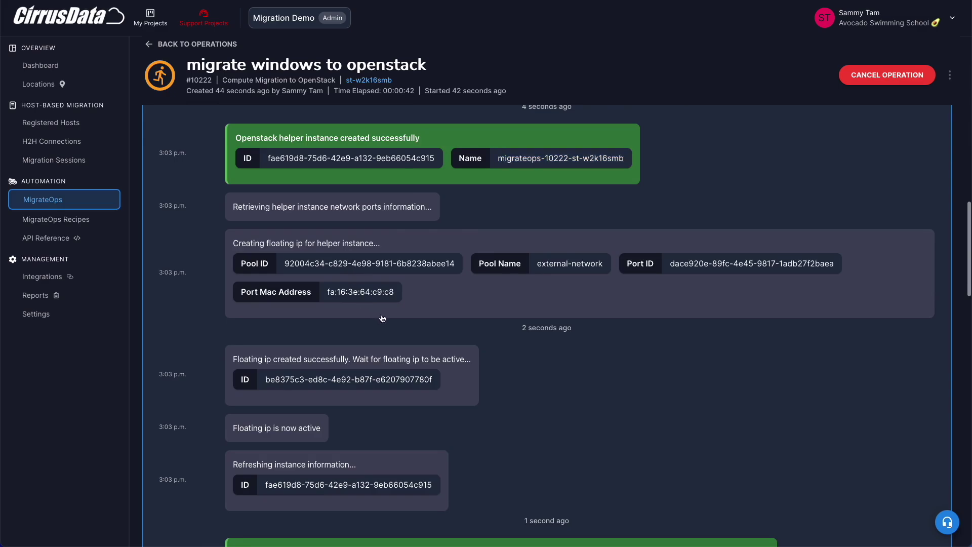
{"action": "scroll", "coordinate": [366, 385], "scroll_direction": "down", "scroll_amount": 6}
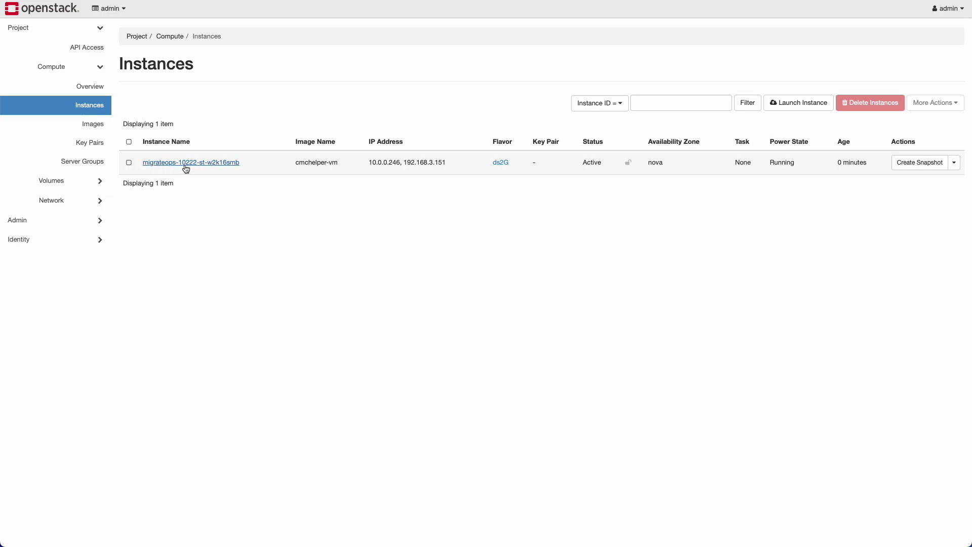
- Check the helper's cmchelper-vm image and fixed IP 10.0.0.246, then confirm its floating IP mapping
{"action": "left_click_drag", "start_coordinate": [296, 164], "coordinate": [342, 163]}
{"action": "left_click", "coordinate": [434, 190]}
{"action": "left_click_drag", "start_coordinate": [368, 162], "coordinate": [404, 162]}
{"action": "left_click", "coordinate": [90, 200]}
{"action": "left_click", "coordinate": [90, 200]}
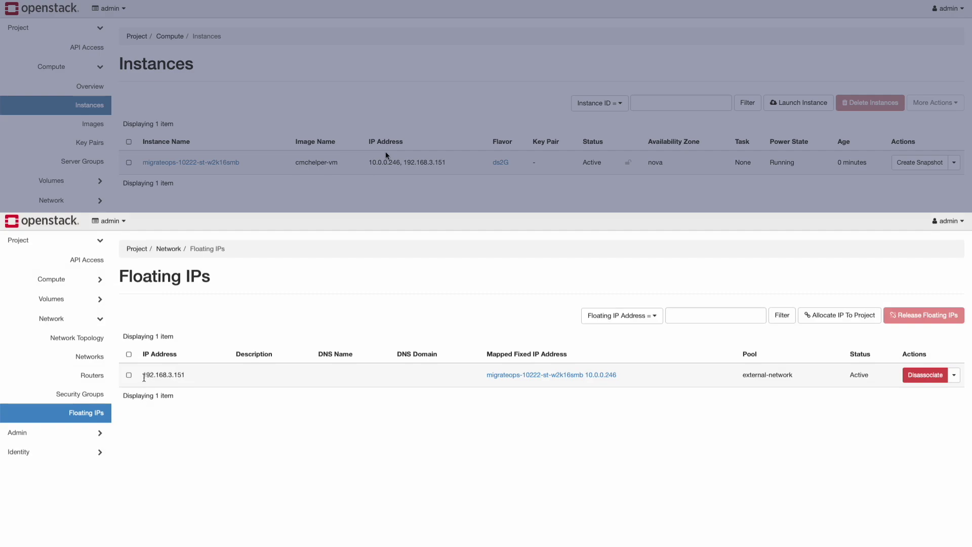
{"action": "left_click_drag", "start_coordinate": [483, 377], "coordinate": [581, 381]}
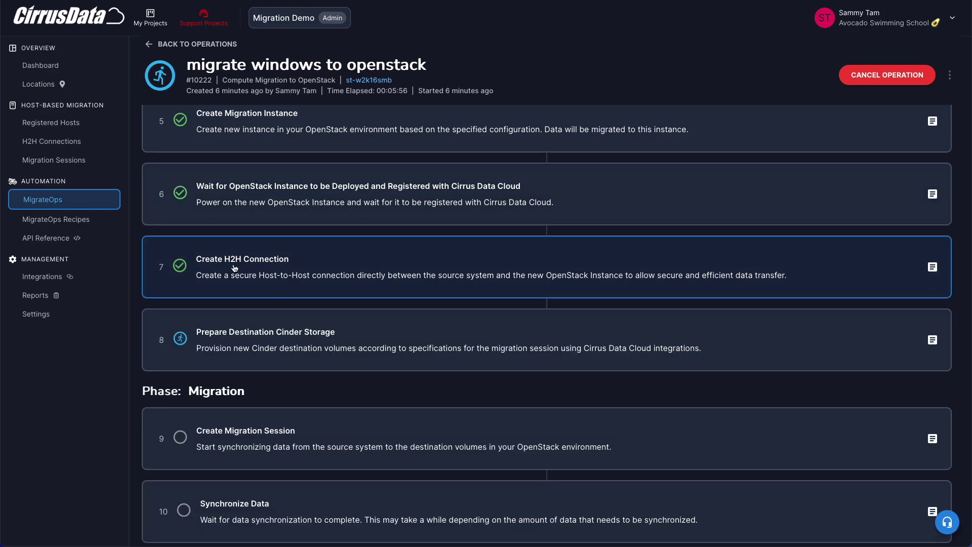
- Expand the Create H2H Connection, Prepare Destination Cinder Storage and Create Migration Session step logs
{"action": "left_click", "coordinate": [235, 268]}
{"action": "scroll", "coordinate": [259, 343], "scroll_direction": "down", "scroll_amount": 5}
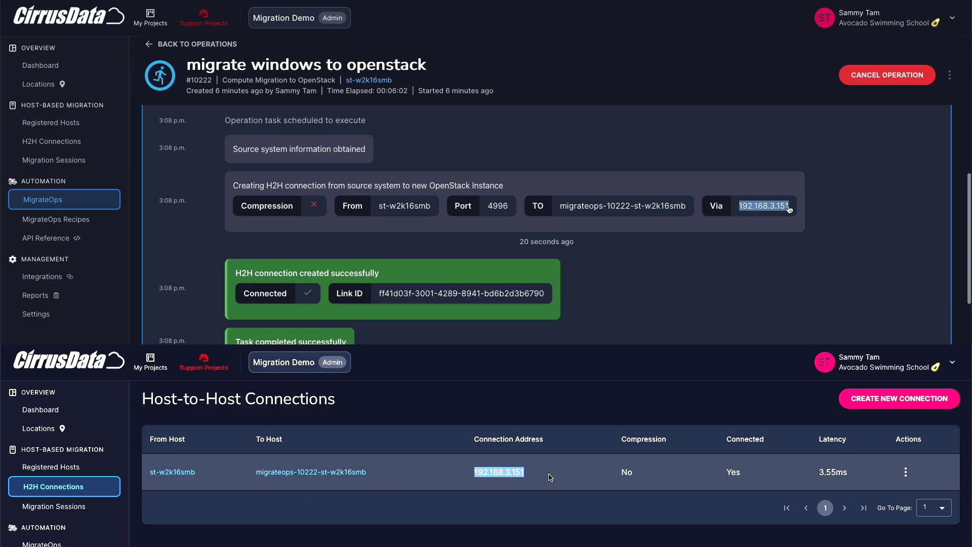
{"action": "scroll", "coordinate": [650, 209], "scroll_direction": "up", "scroll_amount": 4}
{"action": "left_click", "coordinate": [618, 219]}
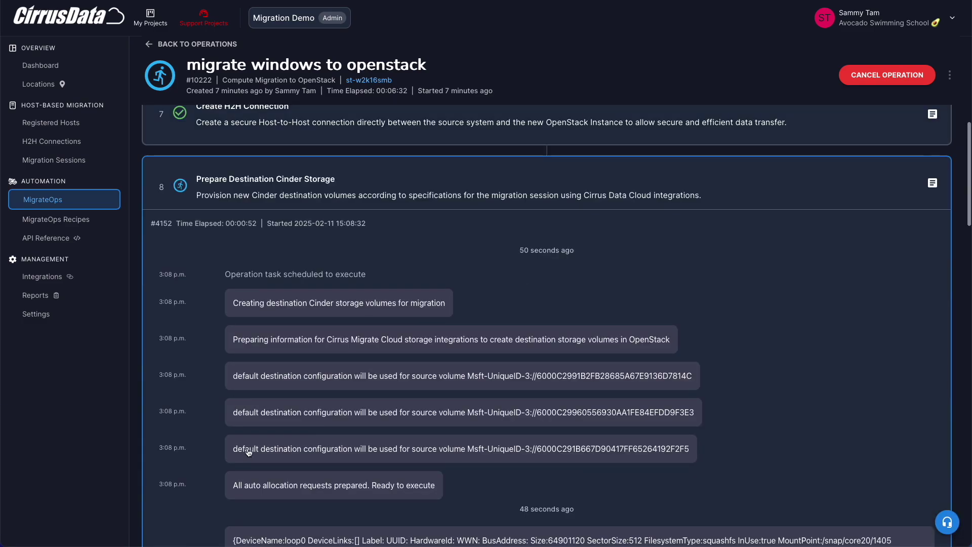
{"action": "scroll", "coordinate": [248, 452], "scroll_direction": "down", "scroll_amount": 10}
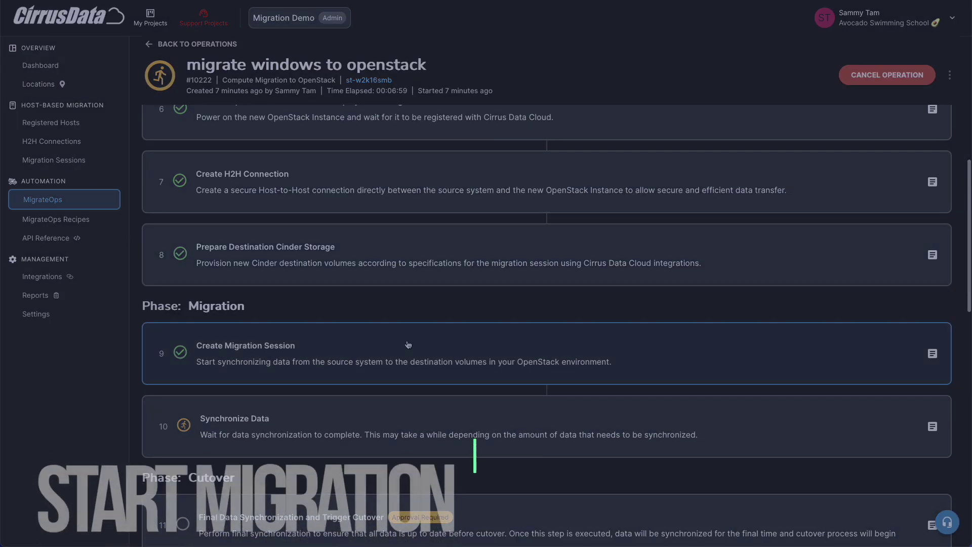
{"action": "left_click", "coordinate": [391, 366]}
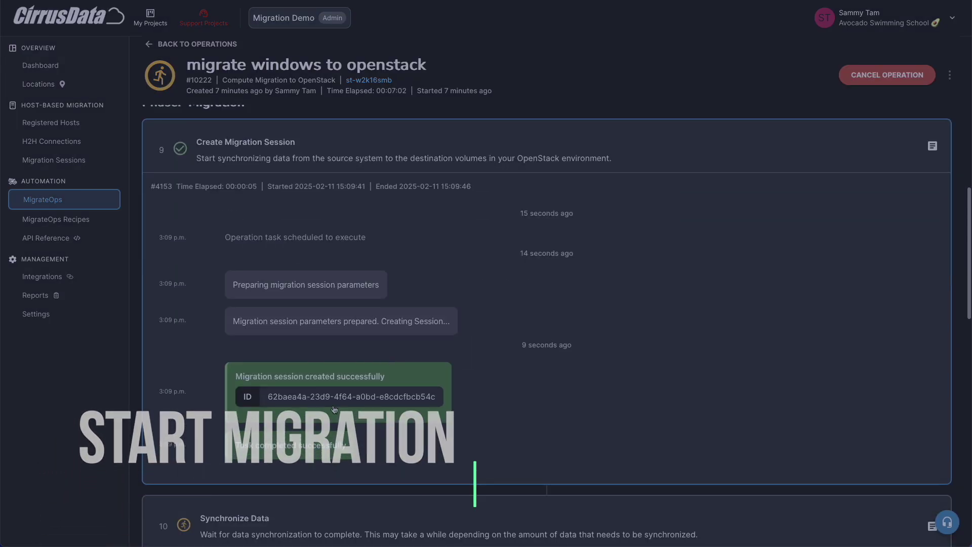
- Open the operation's MigrateOps 10222 migration session and review its volumes
{"action": "scroll", "coordinate": [467, 147], "scroll_direction": "up", "scroll_amount": 15}
{"action": "scroll", "coordinate": [467, 147], "scroll_direction": "down", "scroll_amount": 1}
{"action": "left_click", "coordinate": [347, 125]}
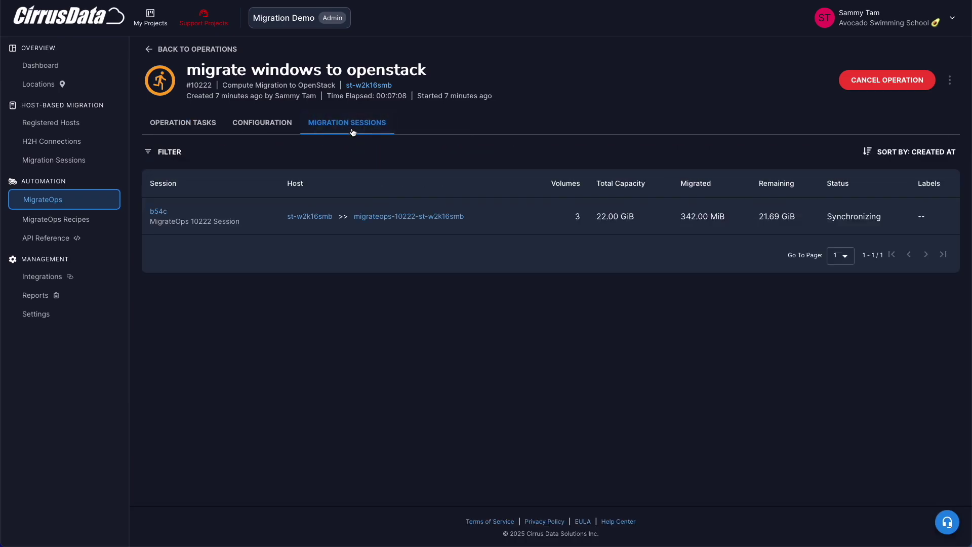
{"action": "left_click", "coordinate": [161, 215]}
{"action": "scroll", "coordinate": [256, 300], "scroll_direction": "down", "scroll_amount": 6}
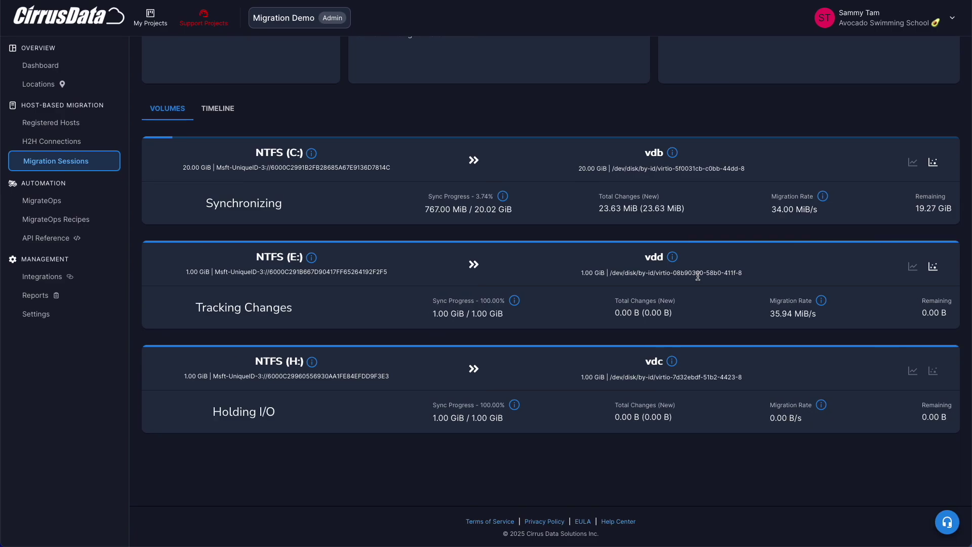
- View drive C:'s changed data map, close it, and return to the operation steps
{"action": "left_click", "coordinate": [933, 162]}
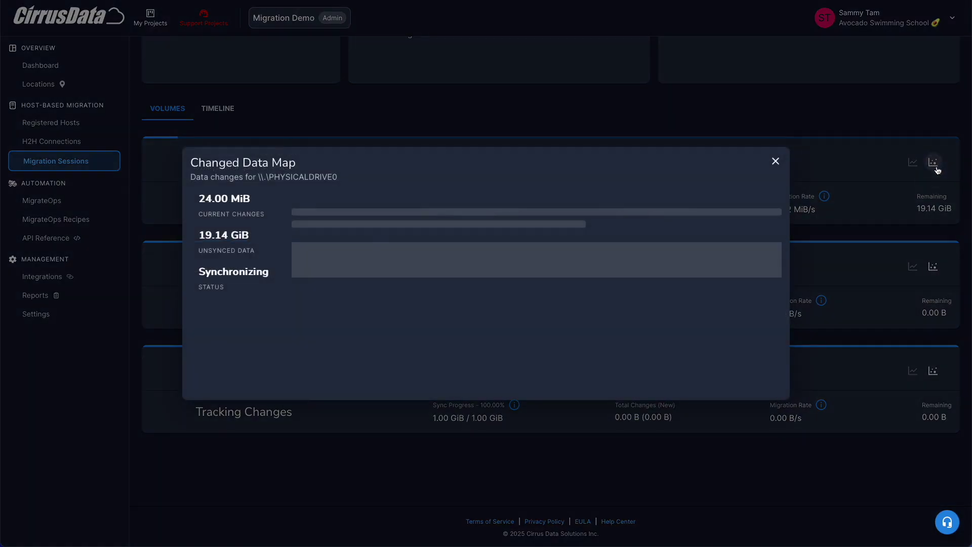
{"action": "mouse_move", "coordinate": [426, 265]}
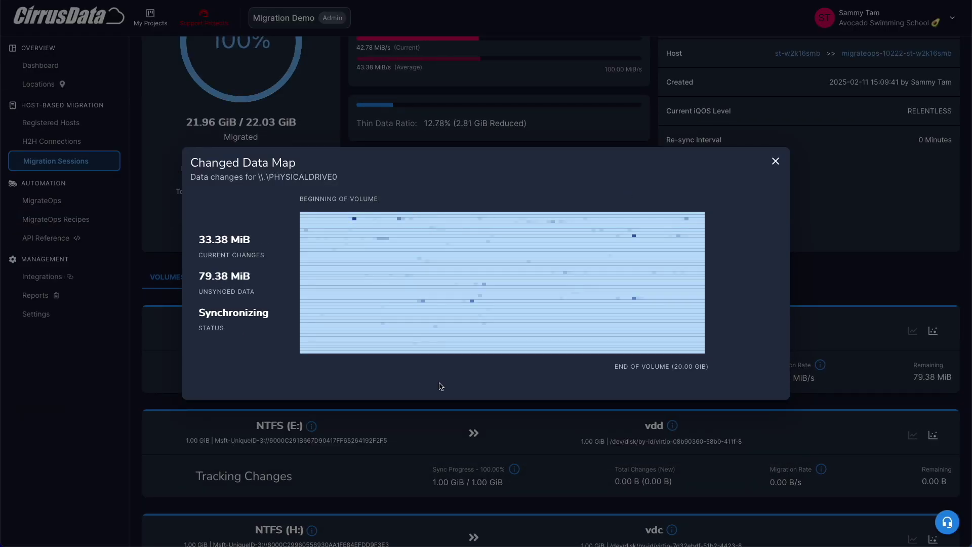
{"action": "left_click", "coordinate": [738, 145]}
{"action": "scroll", "coordinate": [432, 122], "scroll_direction": "up", "scroll_amount": 3}
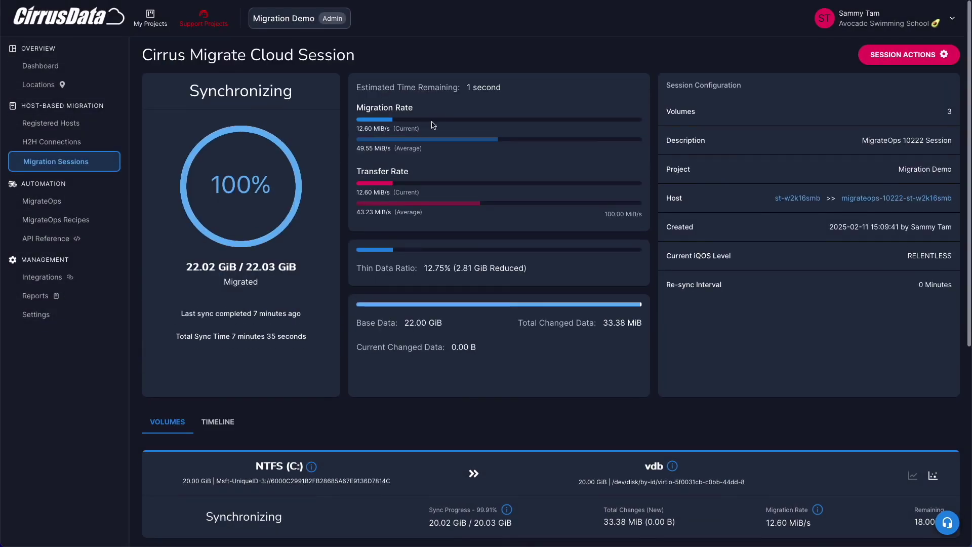
{"action": "scroll", "coordinate": [310, 183], "scroll_direction": "down", "scroll_amount": 4}
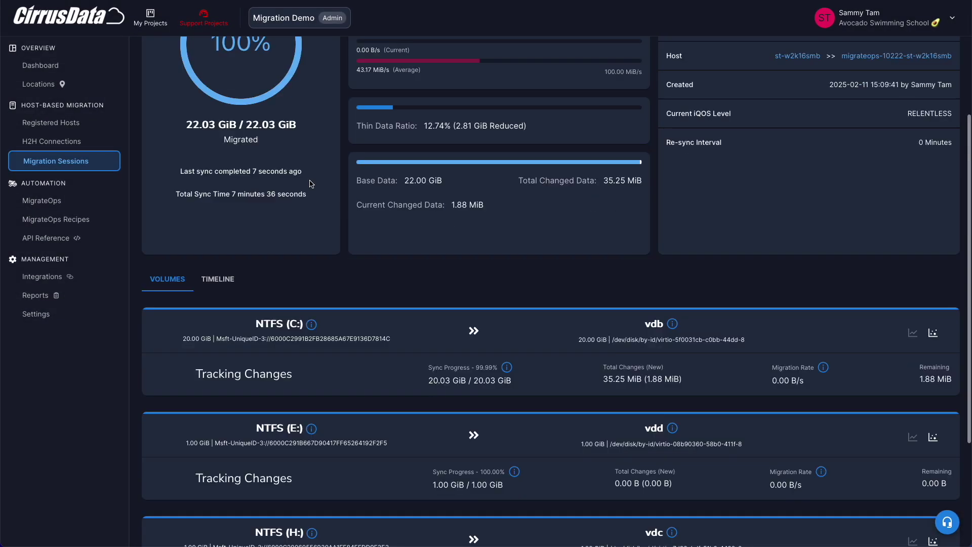
{"action": "scroll", "coordinate": [310, 182], "scroll_direction": "up", "scroll_amount": 4}
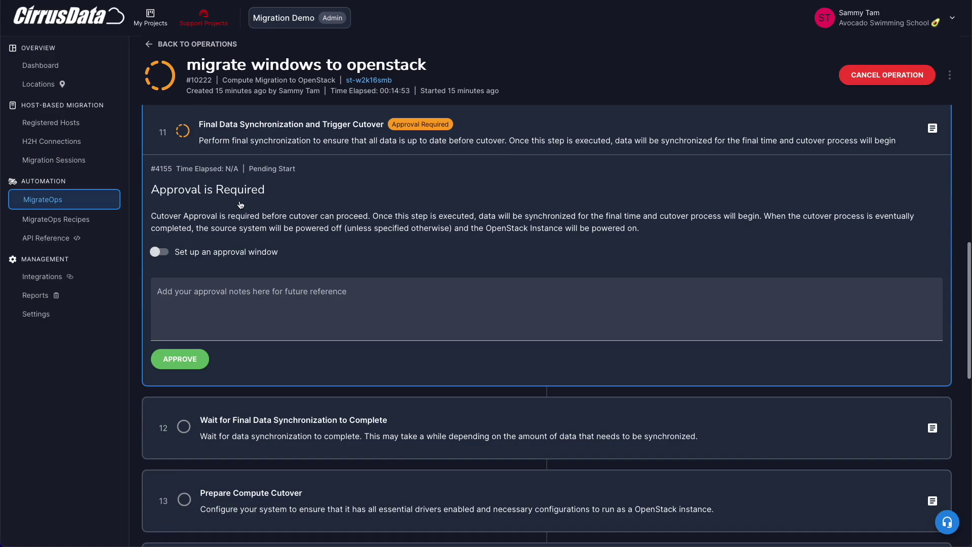
- Approve the cutover with the note 'This is a demo, go ahead' and collapse the sync log
{"action": "scroll", "coordinate": [241, 204], "scroll_direction": "up", "scroll_amount": 1}
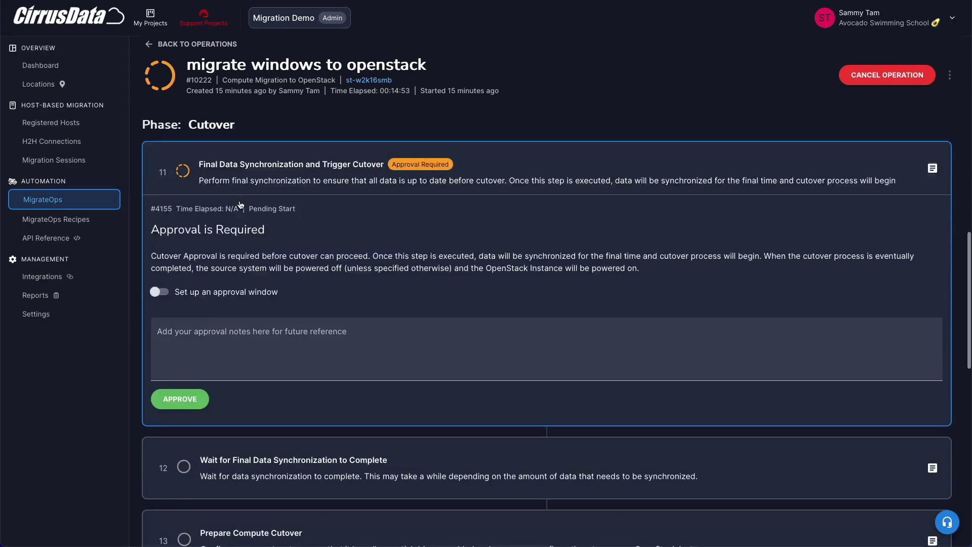
{"action": "scroll", "coordinate": [238, 264], "scroll_direction": "down", "scroll_amount": 1}
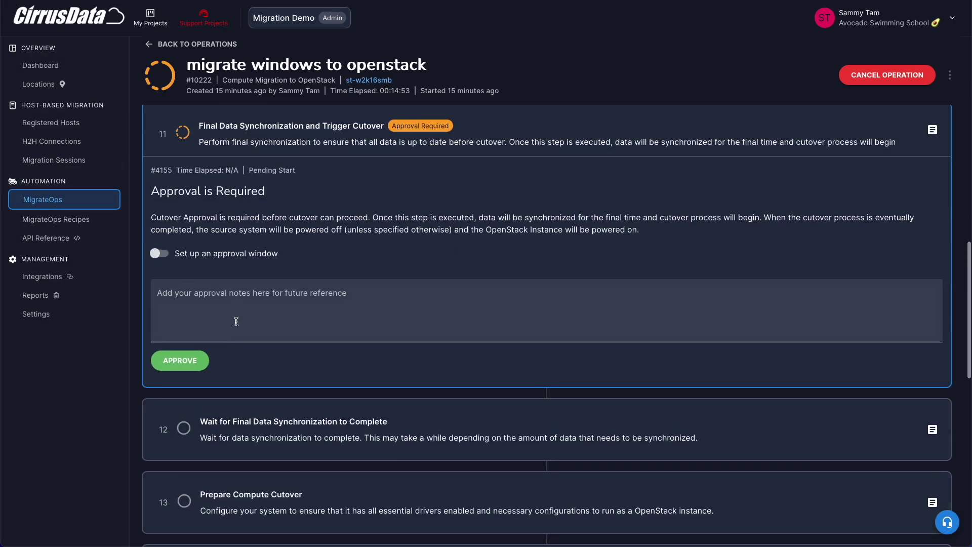
{"action": "left_click", "coordinate": [235, 320]}
{"action": "type", "text": "This is a demo, go ahead"}
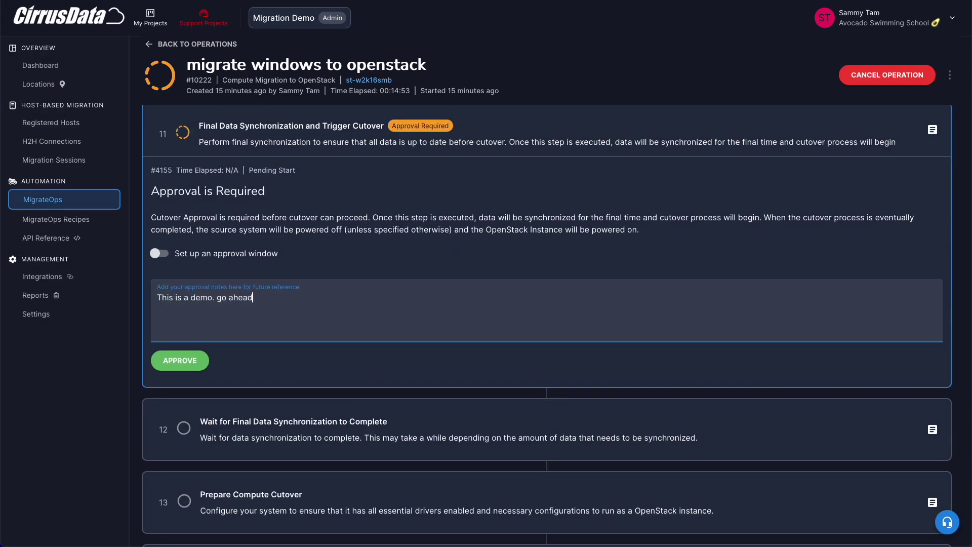
{"action": "left_click", "coordinate": [182, 360]}
{"action": "left_click", "coordinate": [617, 306]}
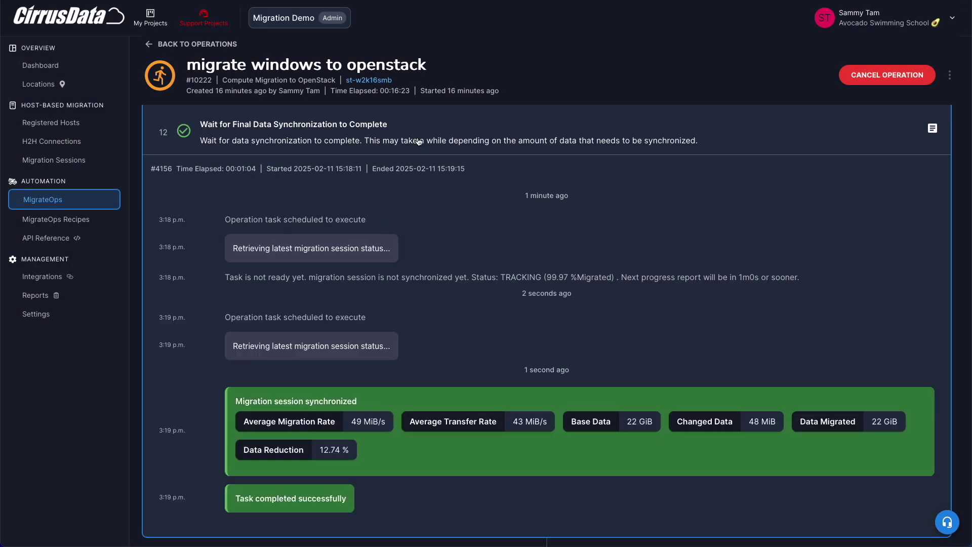
{"action": "left_click", "coordinate": [419, 141]}
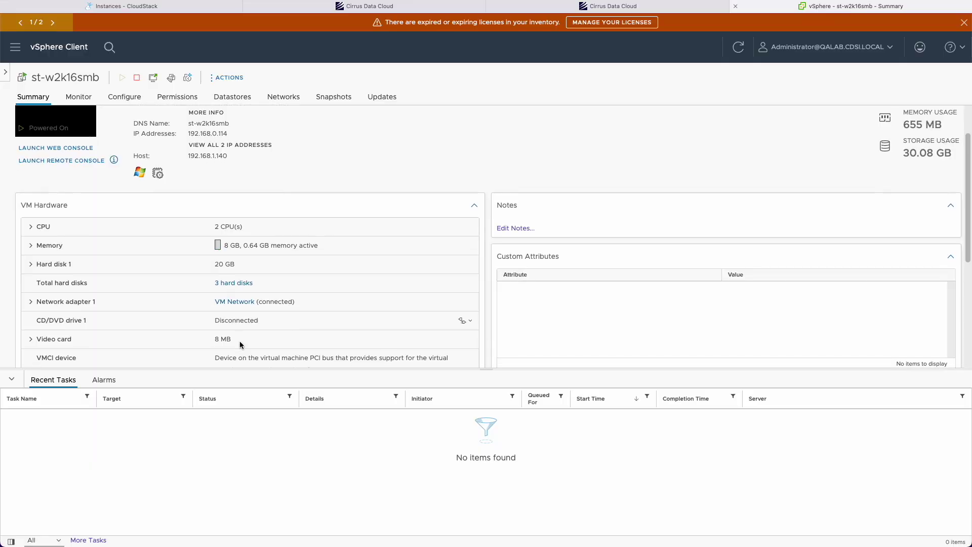
- Show st-w2k16smb's virtual hardware in vSphere: a 20 GB and two 1 GB hard disks
{"action": "left_click", "coordinate": [235, 283]}
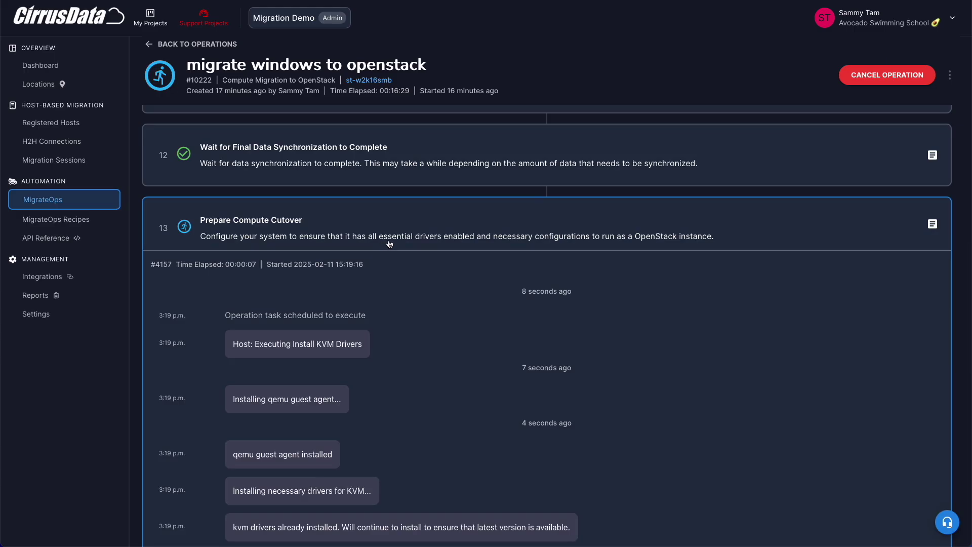
{"action": "scroll", "coordinate": [389, 244], "scroll_direction": "down", "scroll_amount": 2}
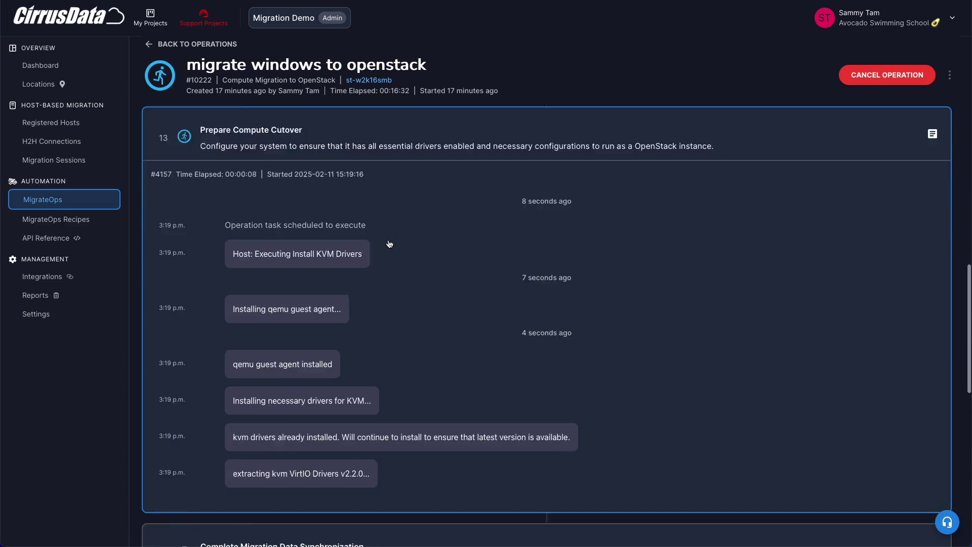
- Review the KVM driver installation entries in the Prepare Compute Cutover log, then collapse it
{"action": "scroll", "coordinate": [389, 244], "scroll_direction": "down", "scroll_amount": 3}
{"action": "scroll", "coordinate": [389, 245], "scroll_direction": "up", "scroll_amount": 2}
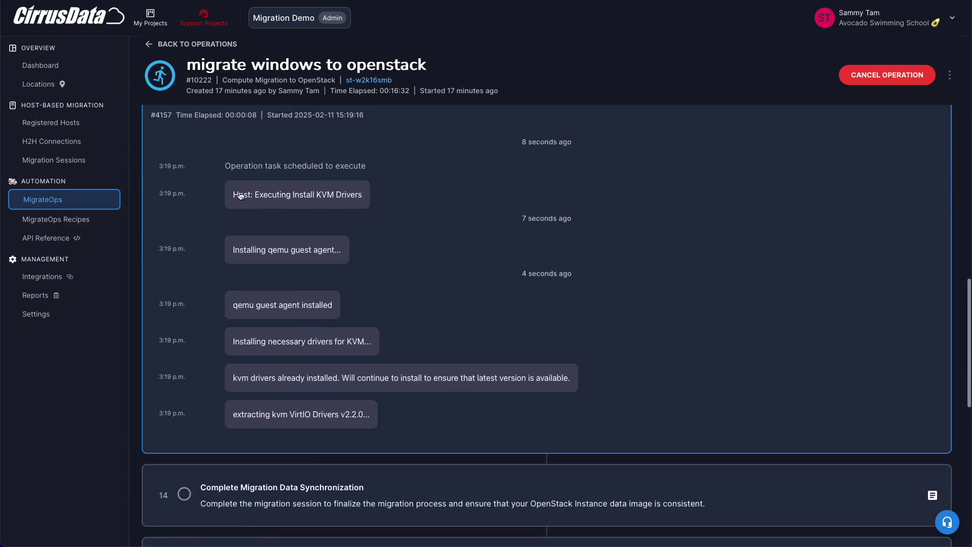
{"action": "left_click_drag", "start_coordinate": [254, 200], "coordinate": [359, 204]}
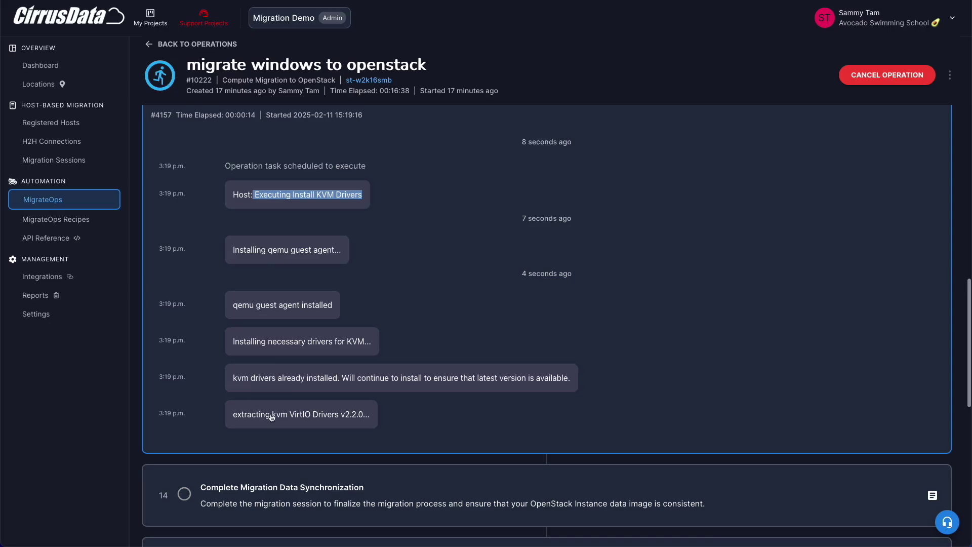
{"action": "left_click_drag", "start_coordinate": [246, 417], "coordinate": [359, 417]}
{"action": "left_click", "coordinate": [359, 416]}
{"action": "scroll", "coordinate": [311, 190], "scroll_direction": "up", "scroll_amount": 4}
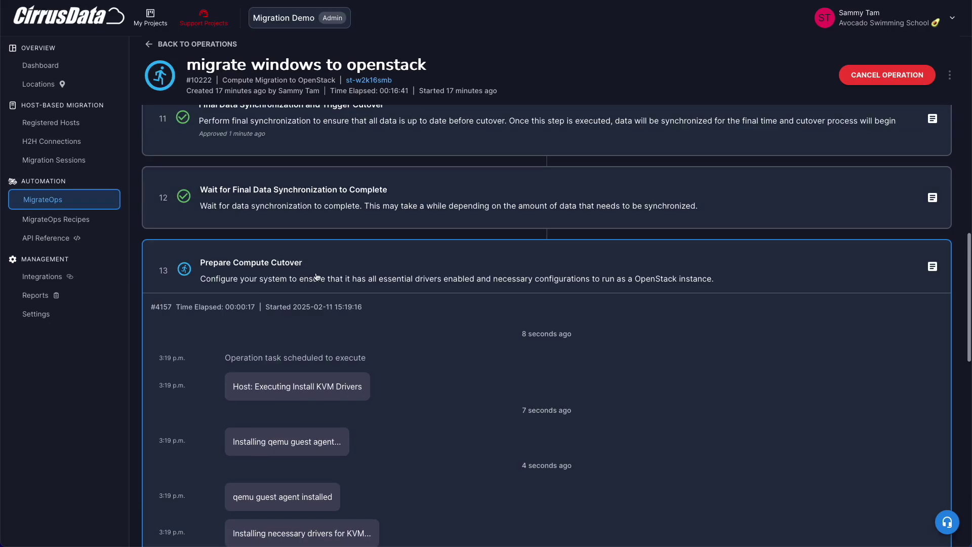
{"action": "left_click", "coordinate": [301, 276]}
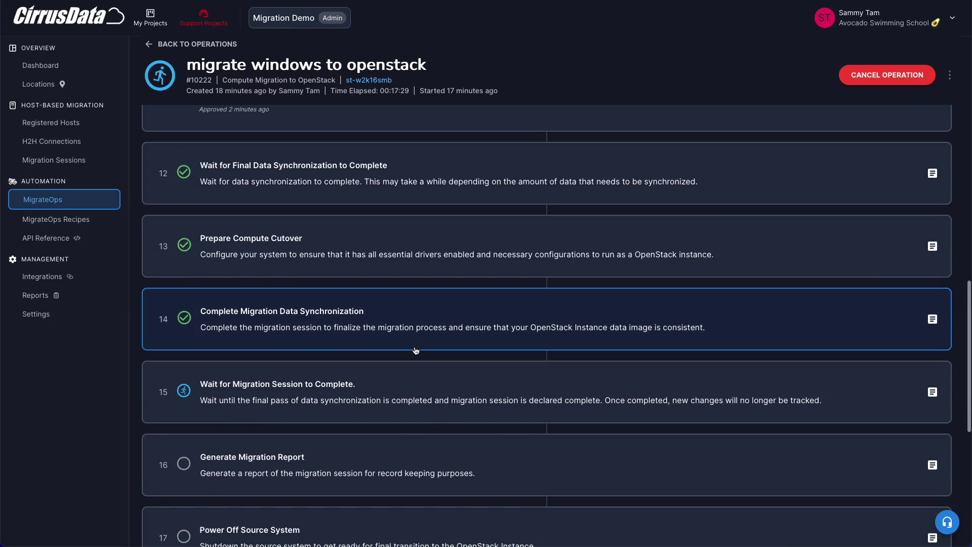
- Open the report from step 16, Generate Migration Report
{"action": "scroll", "coordinate": [413, 346], "scroll_direction": "down", "scroll_amount": 1}
{"action": "scroll", "coordinate": [294, 243], "scroll_direction": "down", "scroll_amount": 4}
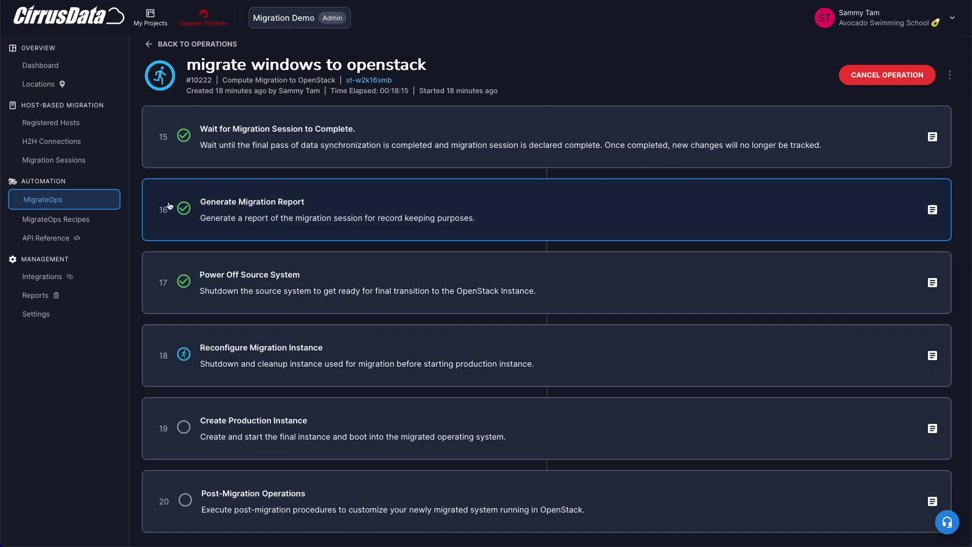
{"action": "left_click", "coordinate": [163, 237]}
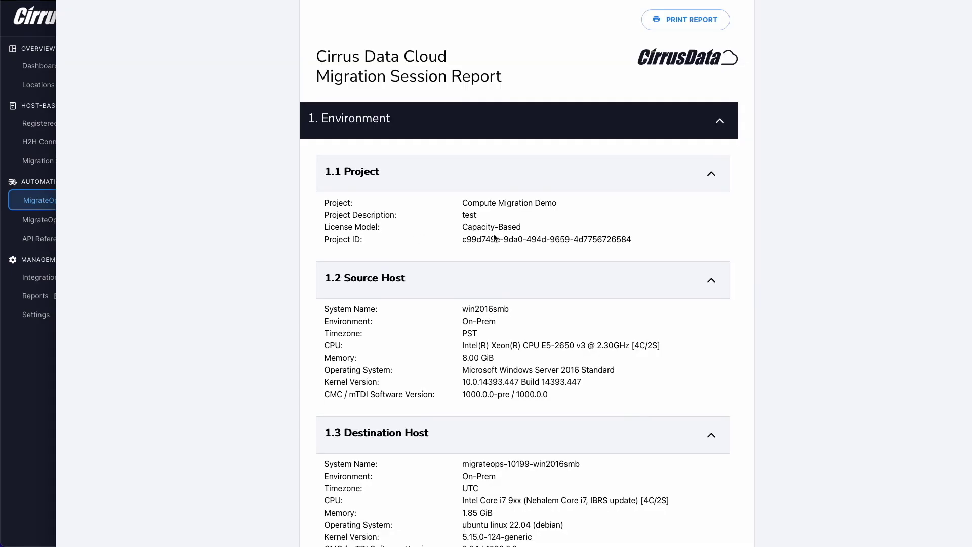
- Scroll the report down to the Migration Timeline, close it, and bring up Disk 1's actions
{"action": "scroll", "coordinate": [436, 276], "scroll_direction": "down", "scroll_amount": 2}
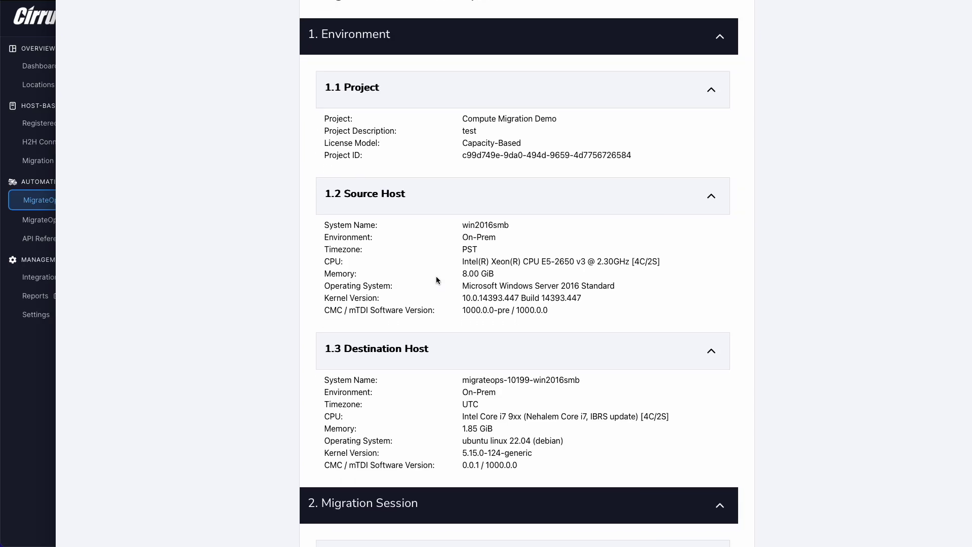
{"action": "scroll", "coordinate": [486, 420], "scroll_direction": "down", "scroll_amount": 20}
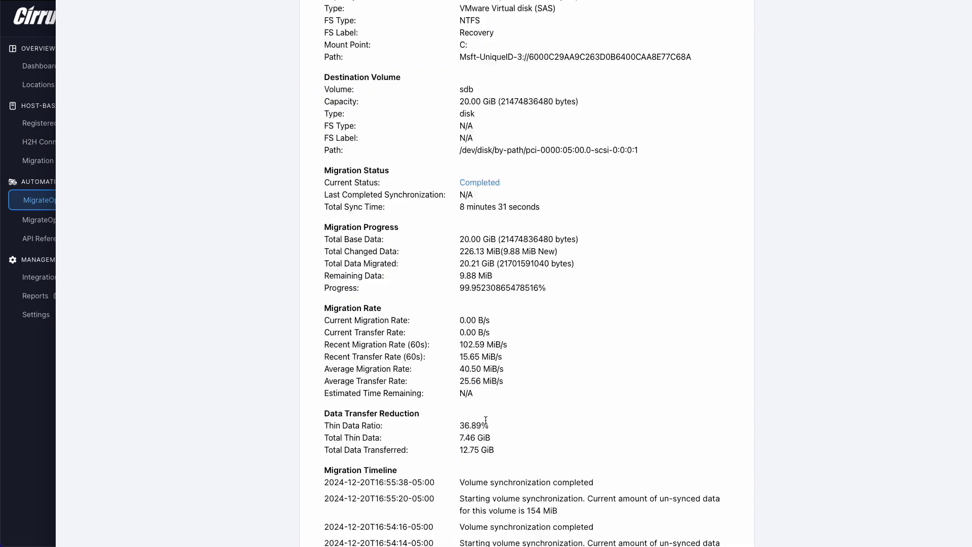
{"action": "scroll", "coordinate": [485, 420], "scroll_direction": "down", "scroll_amount": 4}
{"action": "left_click", "coordinate": [266, 161]}
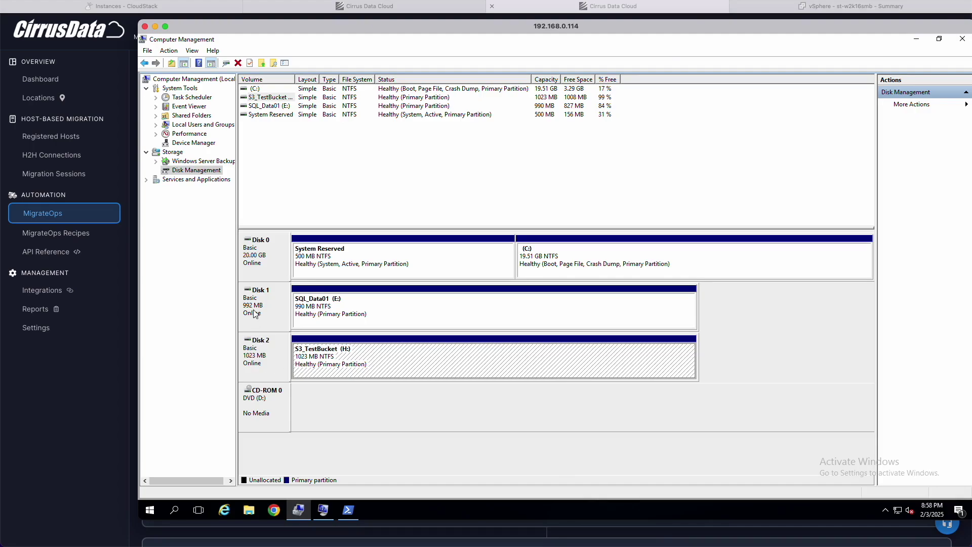
{"action": "right_click", "coordinate": [254, 313]}
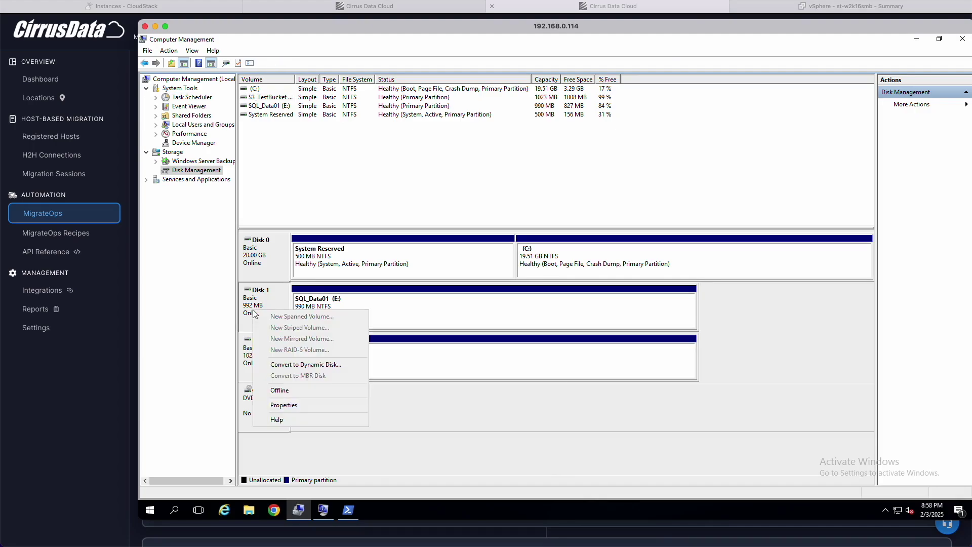
- Open the properties of Disk 1, the 992 MB disk holding SQL_Data01 (E:)
{"action": "left_click", "coordinate": [276, 404]}
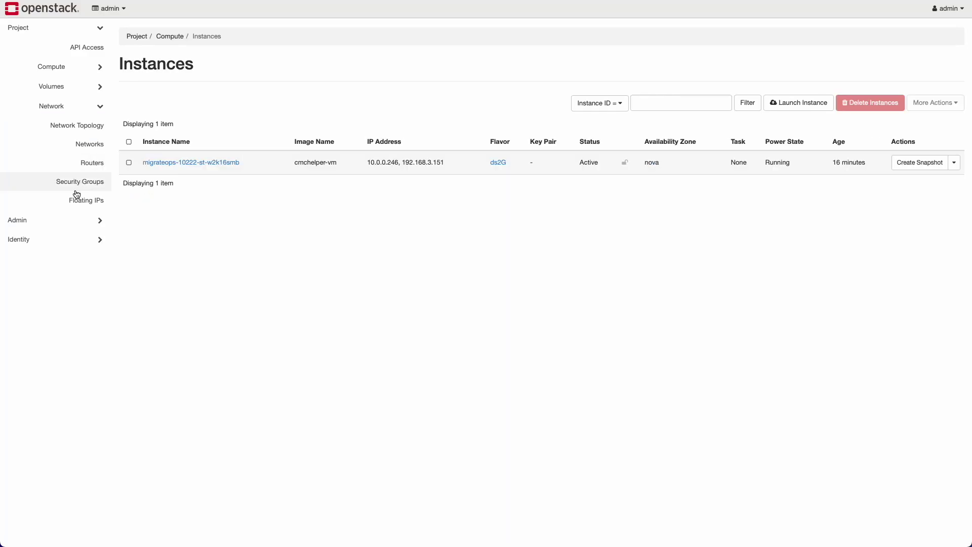
- Go to the project's Floating IPs page after reviewing the running helper instance
{"action": "left_click", "coordinate": [78, 197]}
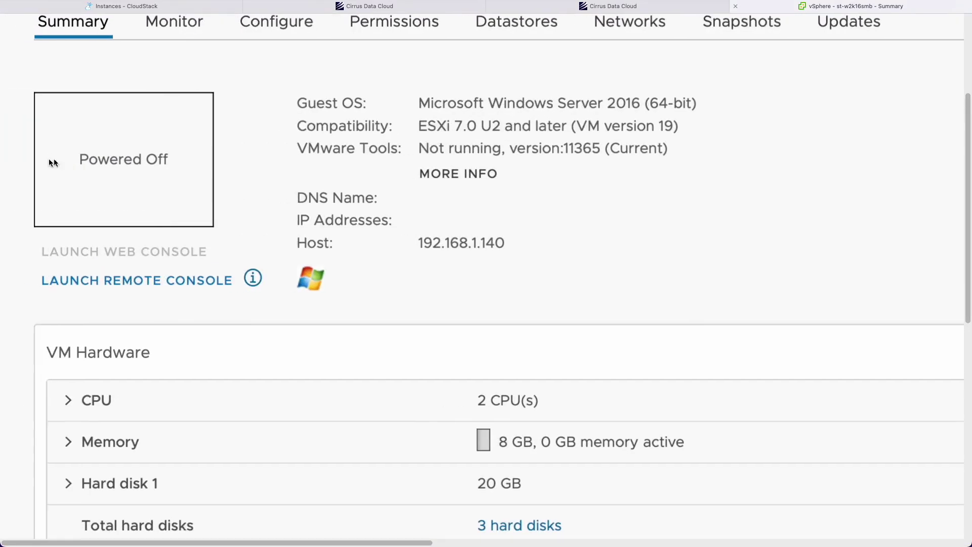
- Check the migration operation has completed, then bring up the migrated st-w2k16smb instance's console
{"action": "left_click", "coordinate": [608, 6]}
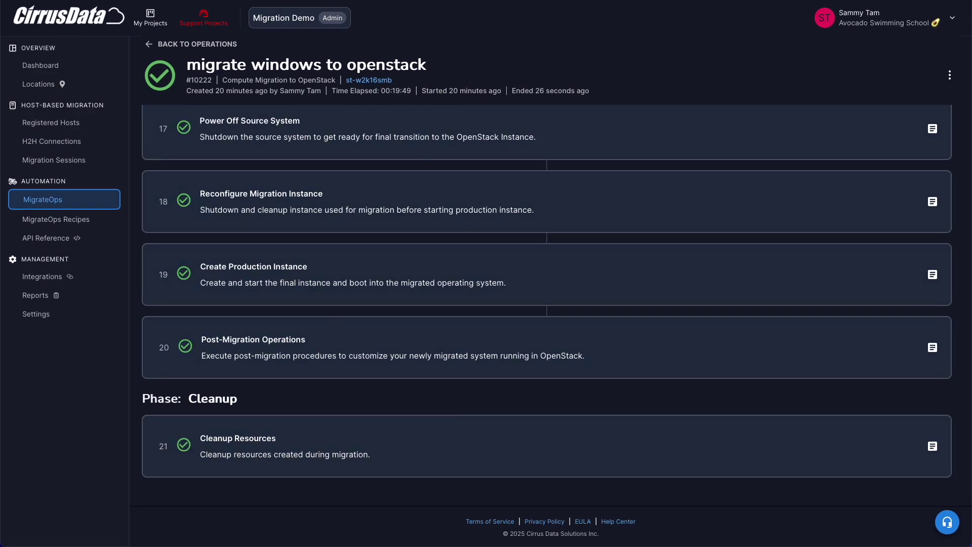
{"action": "left_click", "coordinate": [254, 97]}
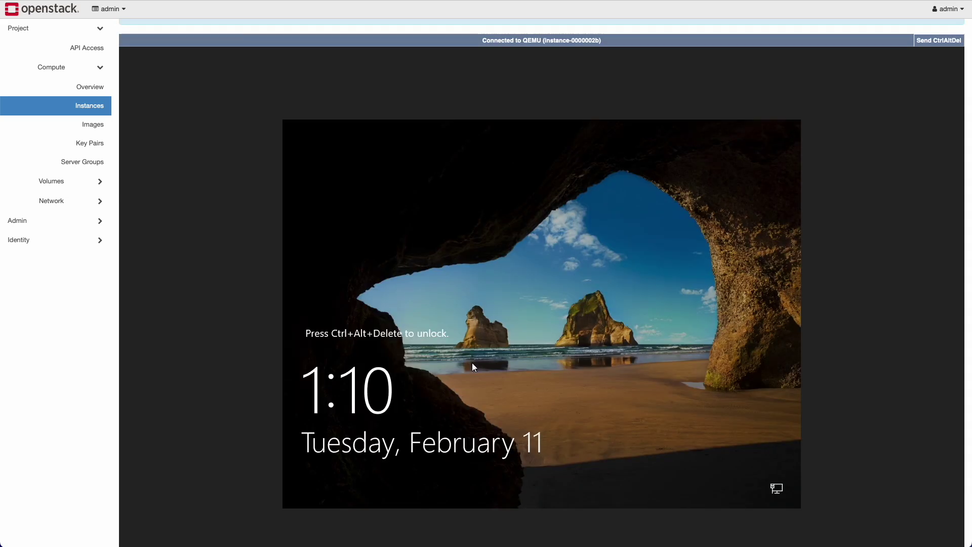
- List the migrated instance's storage controllers, showing the Red Hat VirtIO SCSI disks
{"action": "scroll", "coordinate": [333, 156], "scroll_direction": "up", "scroll_amount": 1}
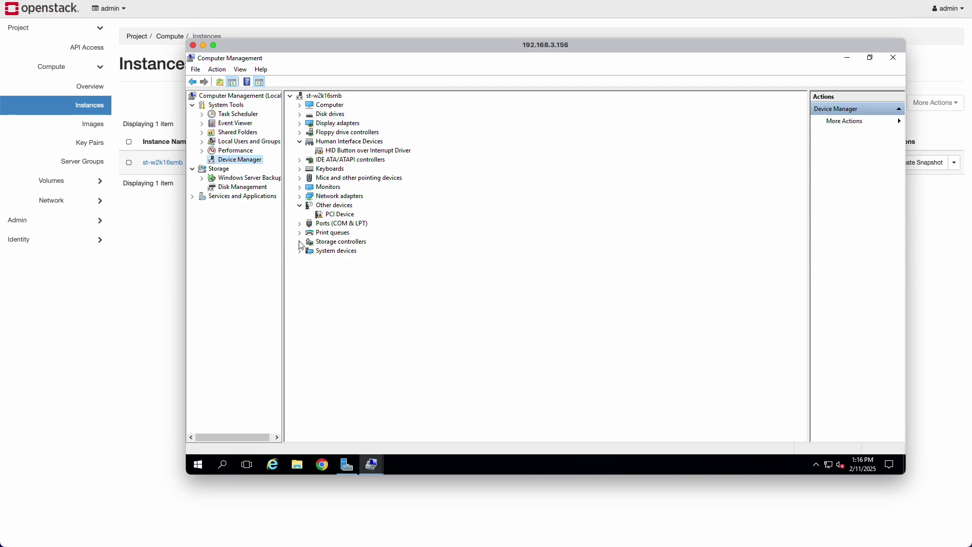
{"action": "left_click", "coordinate": [300, 242]}
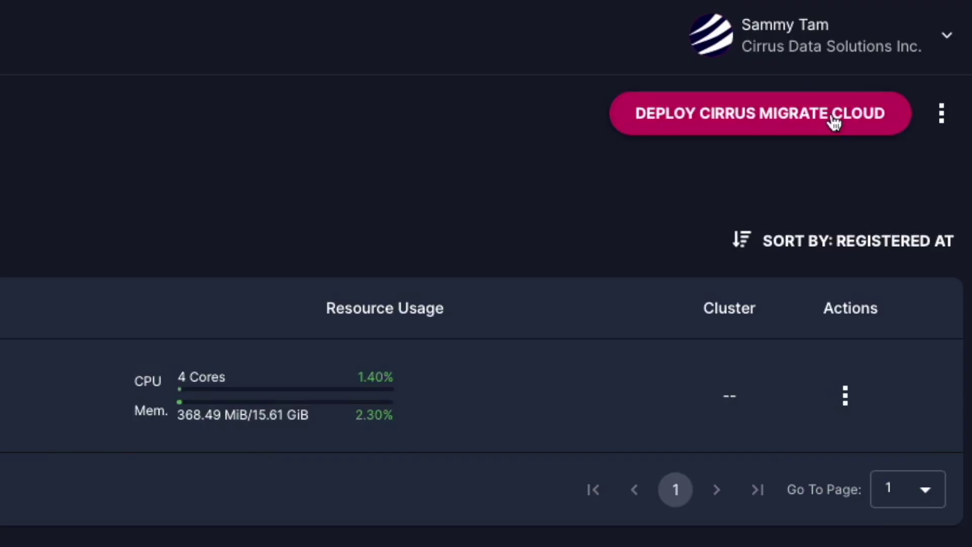
- Copy the Windows PowerShell install command for Cirrus Migrate Cloud from the deployment instructions
{"action": "left_click", "coordinate": [834, 120]}
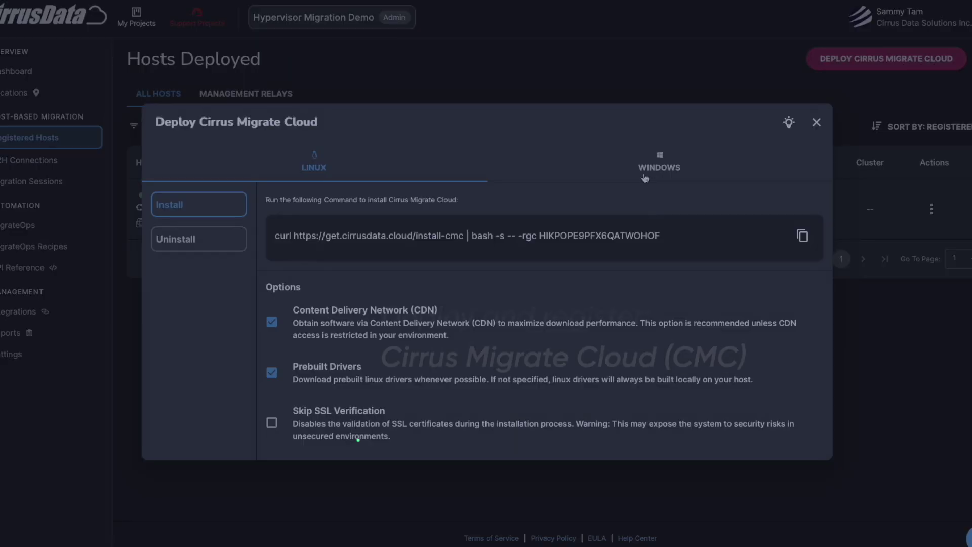
{"action": "left_click", "coordinate": [659, 162]}
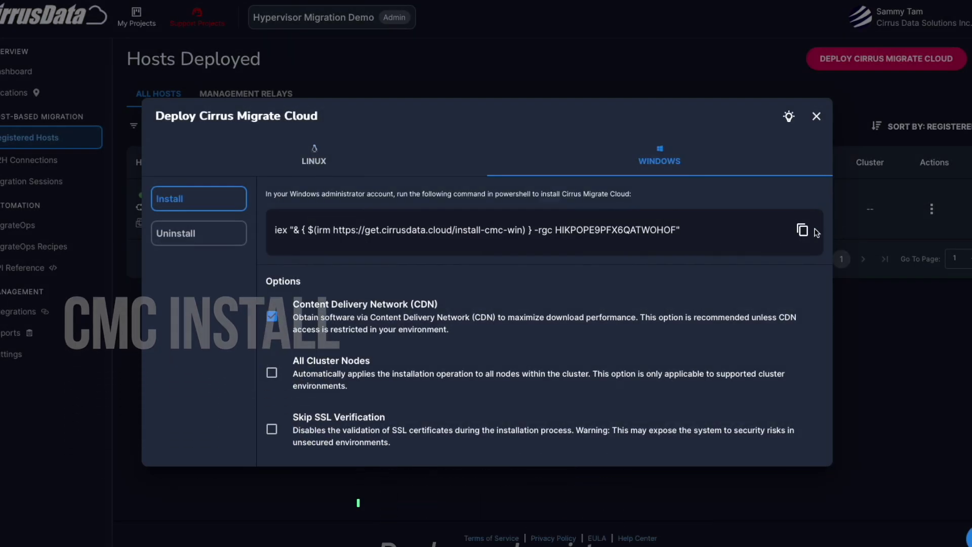
{"action": "left_click", "coordinate": [802, 230]}
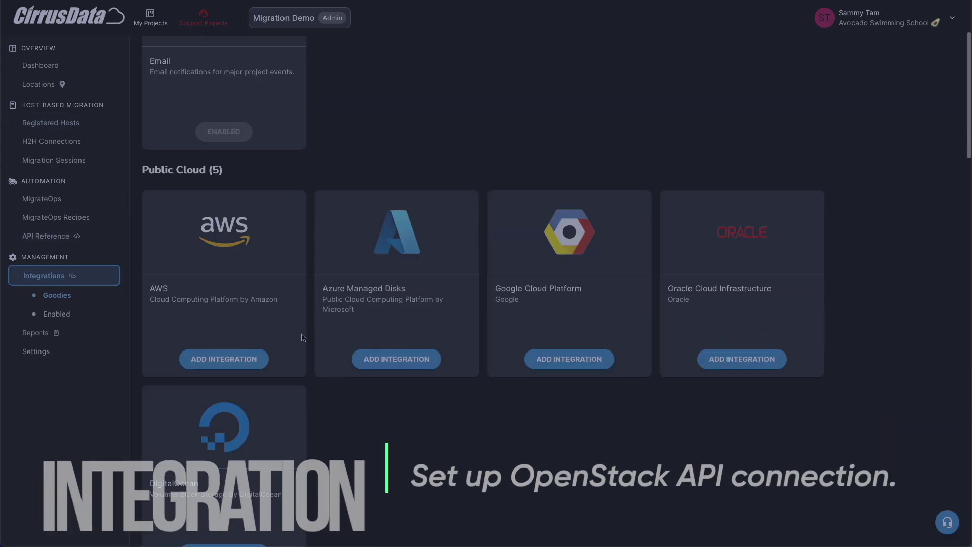
{"action": "scroll", "coordinate": [302, 338], "scroll_direction": "down", "scroll_amount": 20}
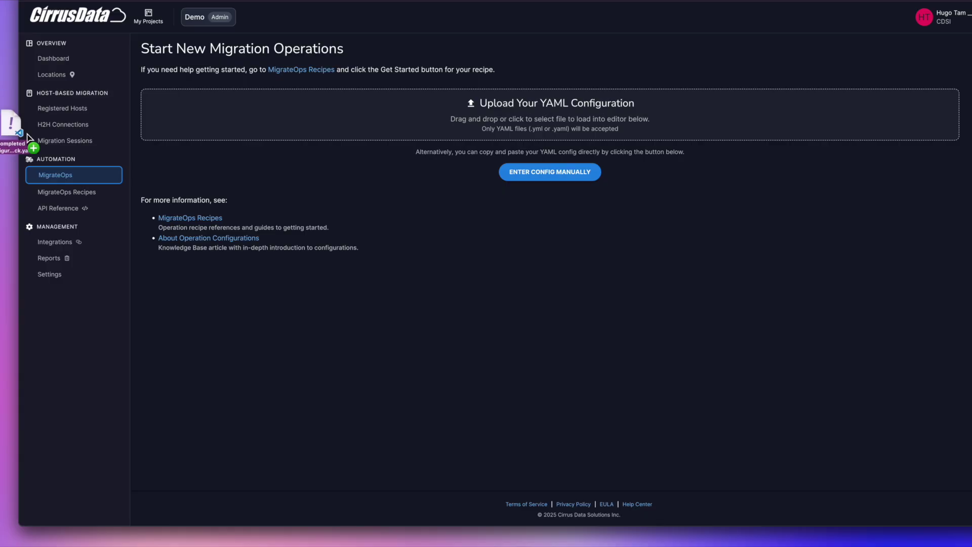
- Load the YAML configuration and create the 'migrate windows to openstack' operation
{"action": "left_click_drag", "start_coordinate": [355, 342], "coordinate": [413, 147]}
{"action": "scroll", "coordinate": [363, 431], "scroll_direction": "down", "scroll_amount": 2}
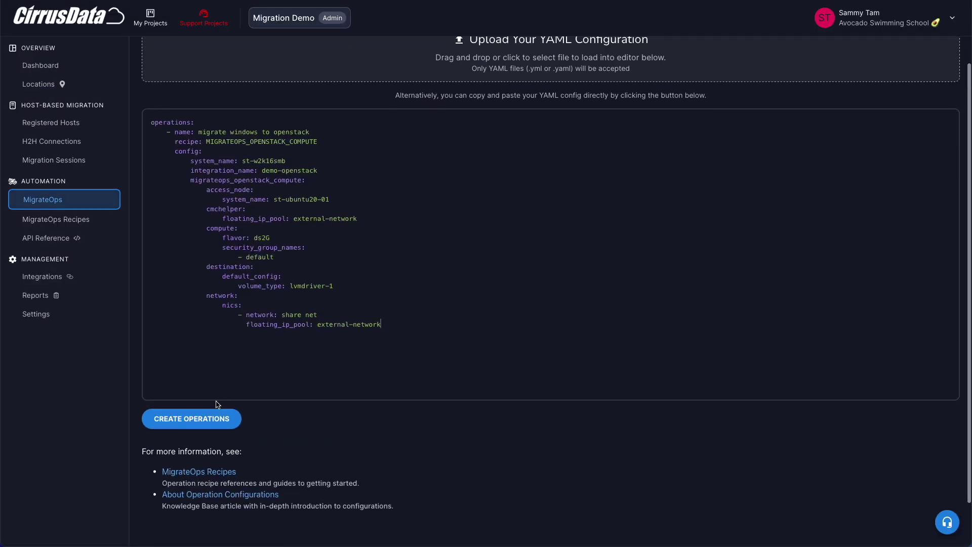
{"action": "left_click", "coordinate": [199, 419]}
{"action": "left_click", "coordinate": [323, 152]}
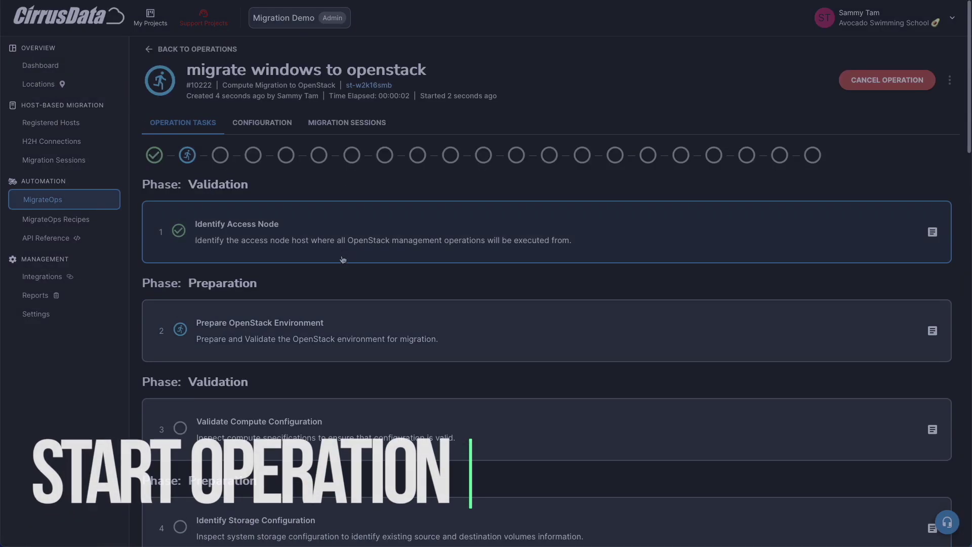
- Review the helper instance creation log in the operation's details
{"action": "scroll", "coordinate": [338, 289], "scroll_direction": "down", "scroll_amount": 6}
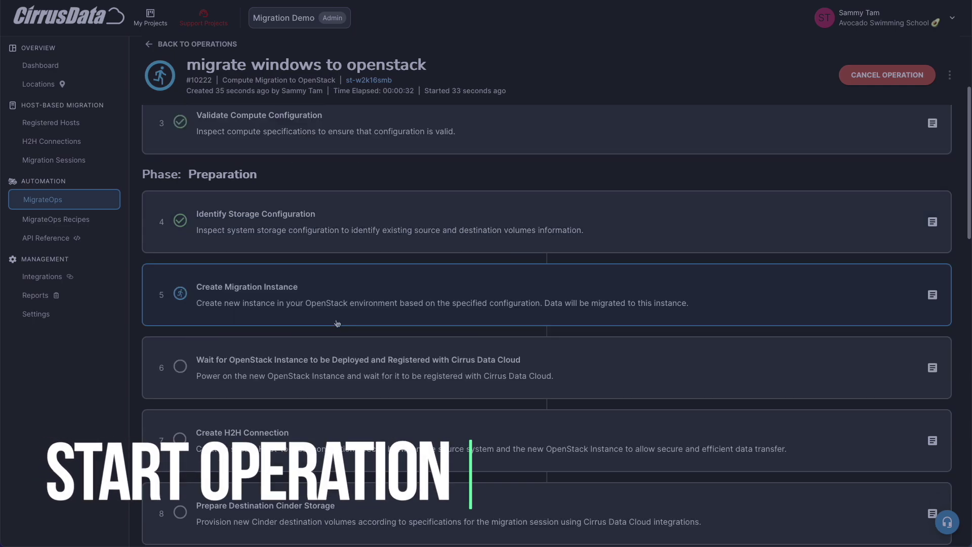
{"action": "left_click", "coordinate": [337, 323]}
{"action": "scroll", "coordinate": [338, 330], "scroll_direction": "down", "scroll_amount": 5}
{"action": "scroll", "coordinate": [338, 372], "scroll_direction": "up", "scroll_amount": 1}
{"action": "scroll", "coordinate": [337, 375], "scroll_direction": "down", "scroll_amount": 8}
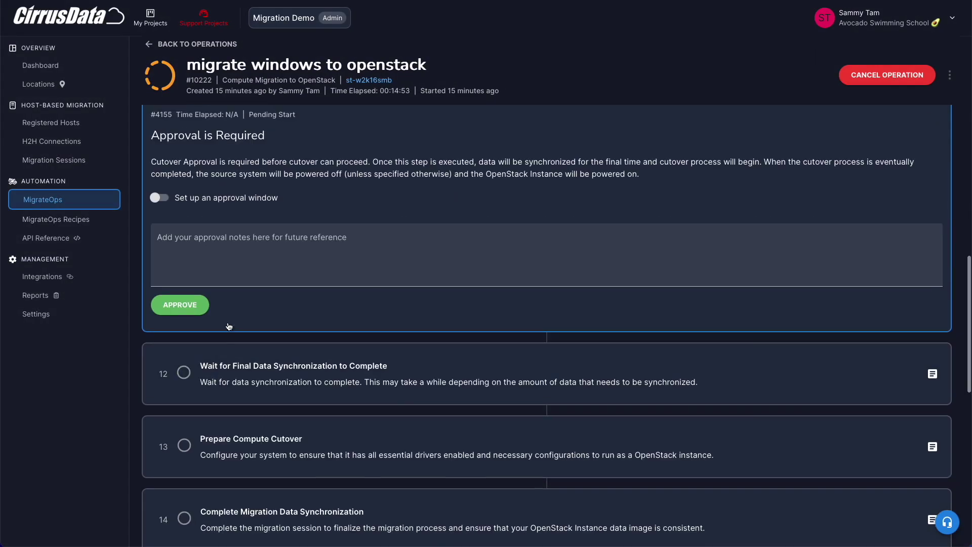
{"action": "scroll", "coordinate": [261, 310], "scroll_direction": "up", "scroll_amount": 1}
- Approve and confirm the cutover with the note 'This is a demo. go ahead!'
{"action": "left_click", "coordinate": [260, 310]}
{"action": "type", "text": "This is a demo. go ahead!"}
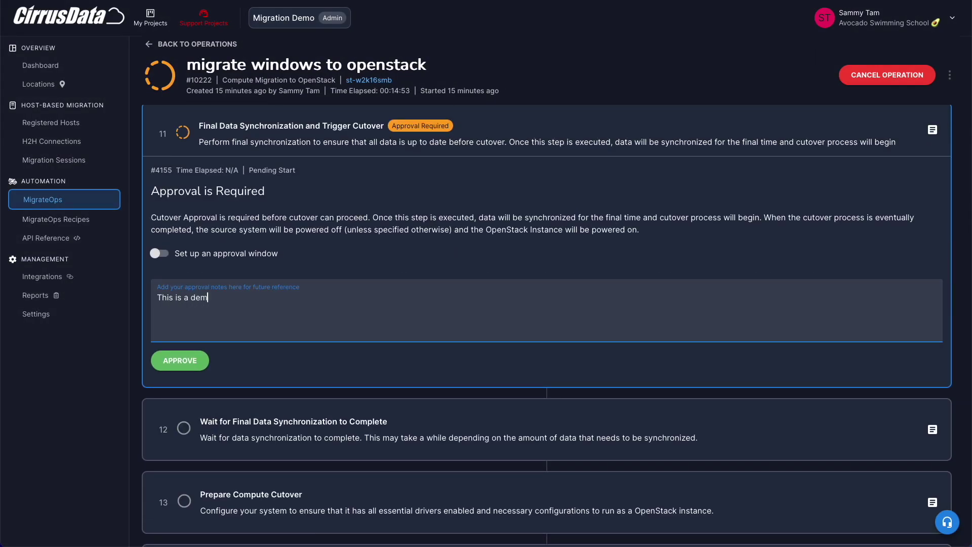
{"action": "left_click", "coordinate": [180, 360]}
{"action": "left_click", "coordinate": [617, 307]}
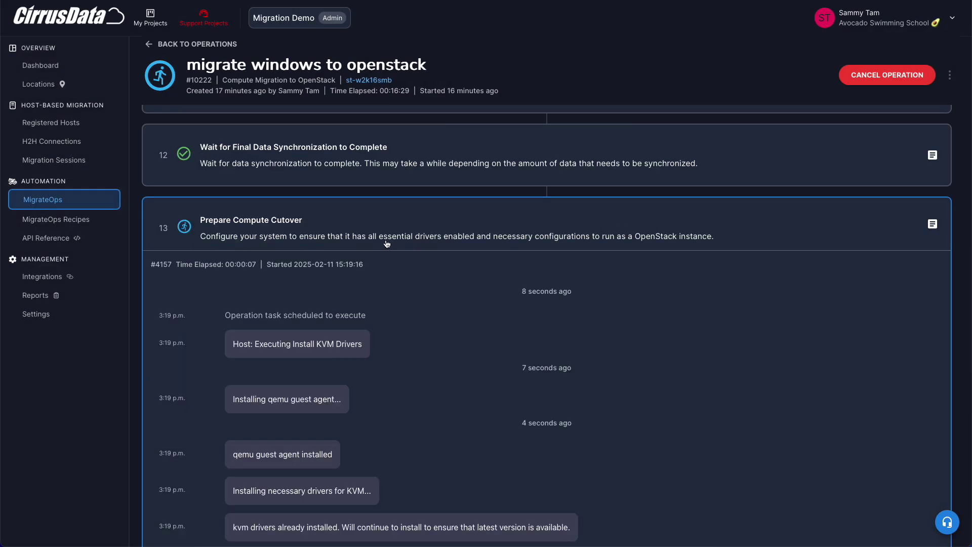
{"action": "scroll", "coordinate": [385, 243], "scroll_direction": "down", "scroll_amount": 3}
{"action": "left_click_drag", "start_coordinate": [253, 194], "coordinate": [363, 195]}
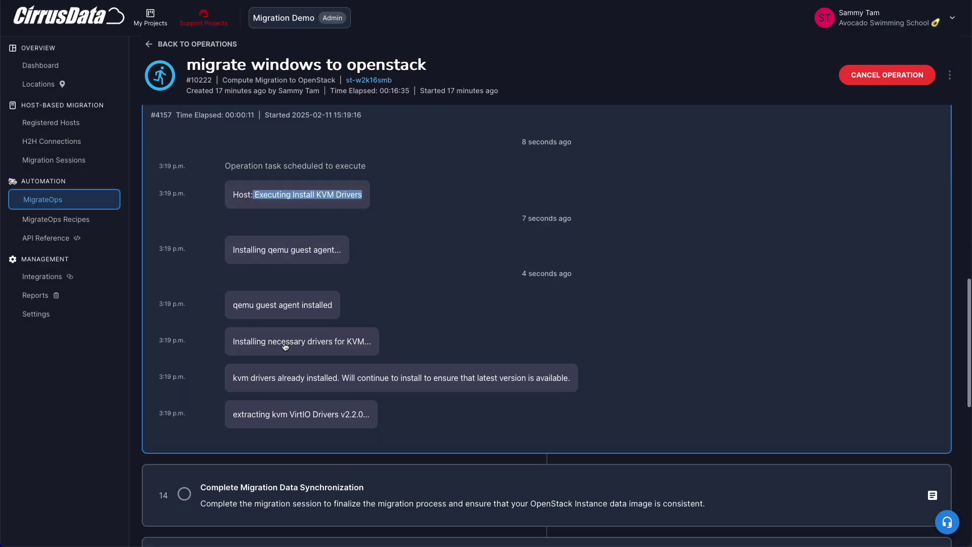
{"action": "left_click", "coordinate": [248, 420]}
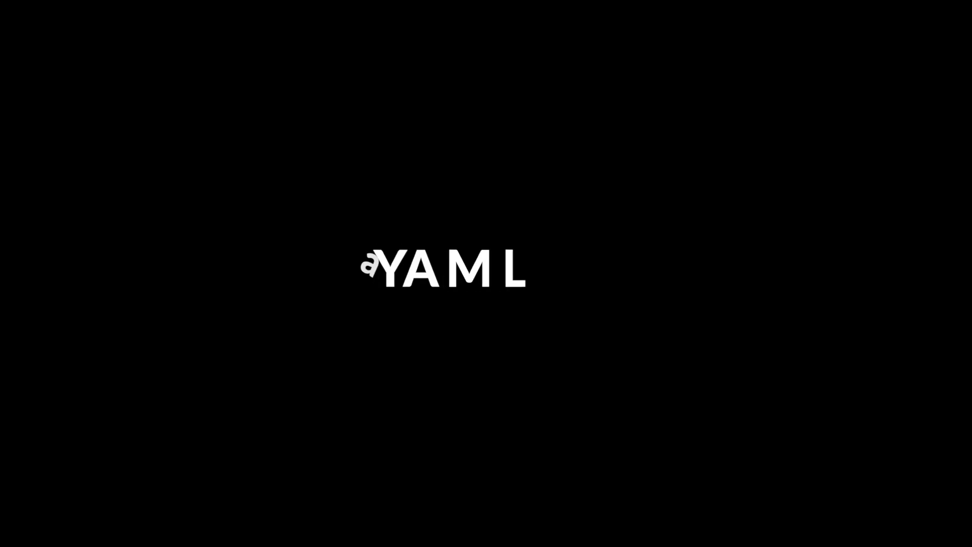